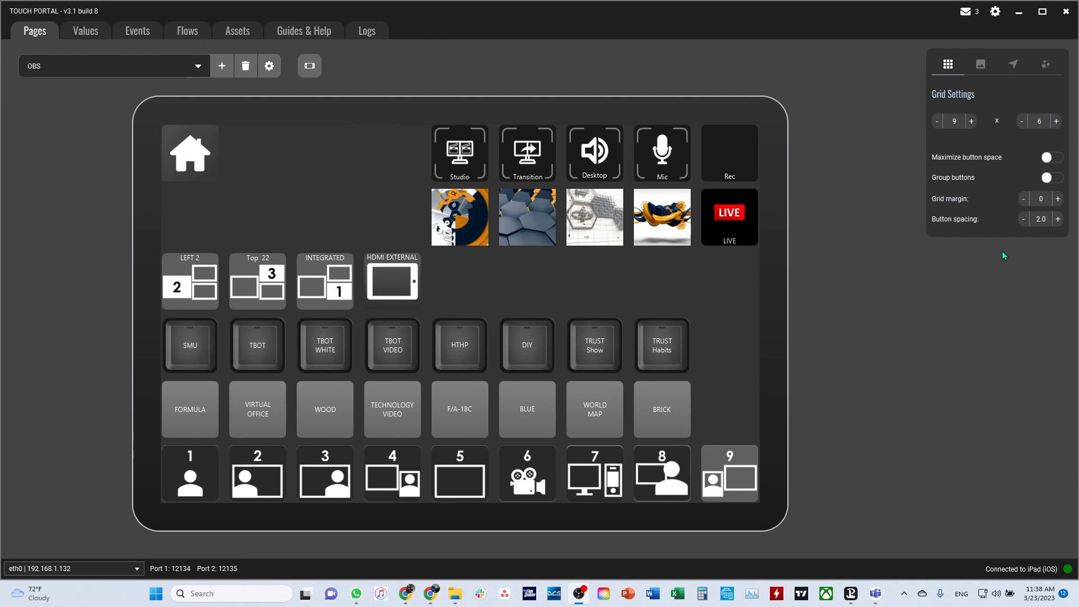
Step: Review the new update notifications, then close the notification list
click(967, 15)
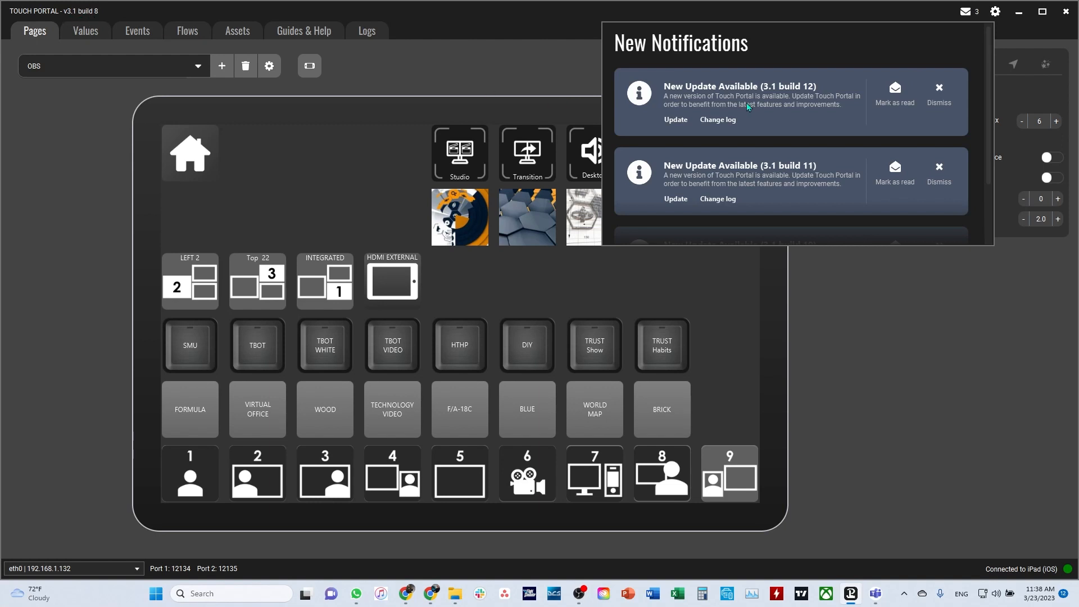
scroll(756, 174, down, 1)
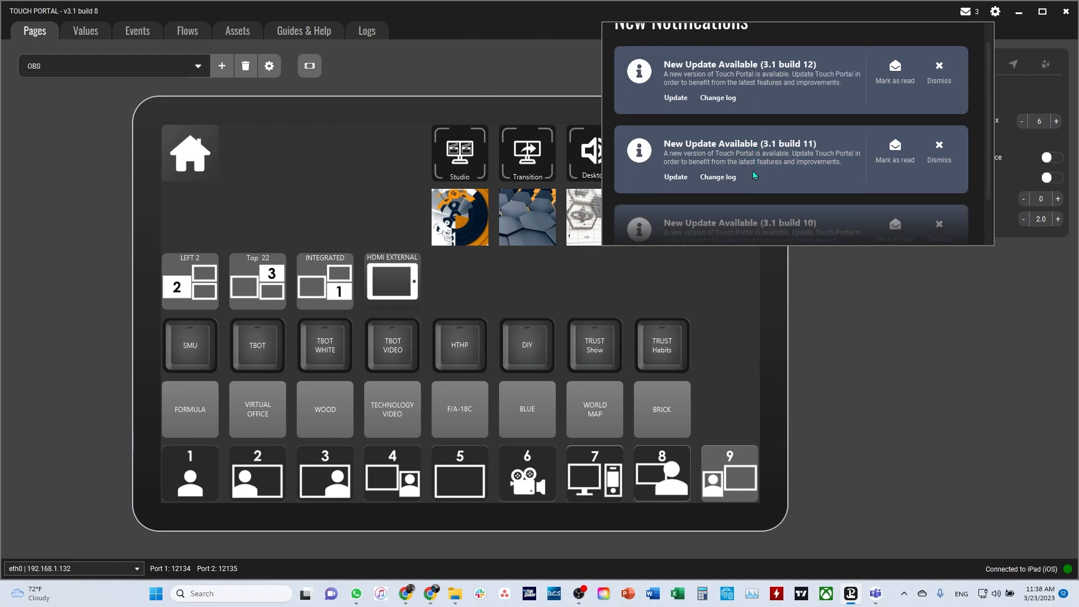
scroll(750, 172, down, 1)
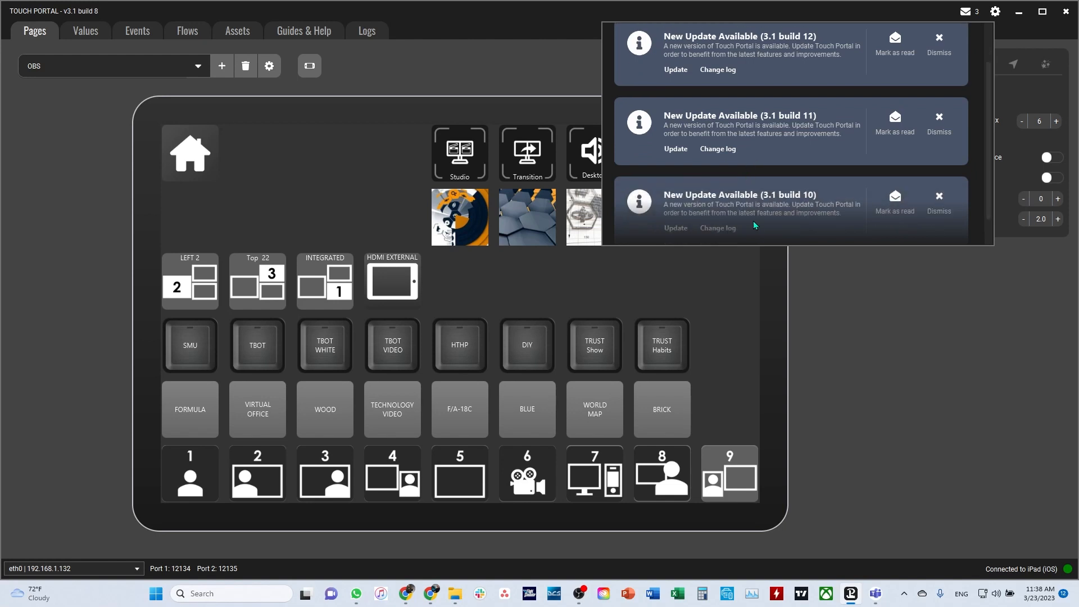
scroll(784, 212, up, 1)
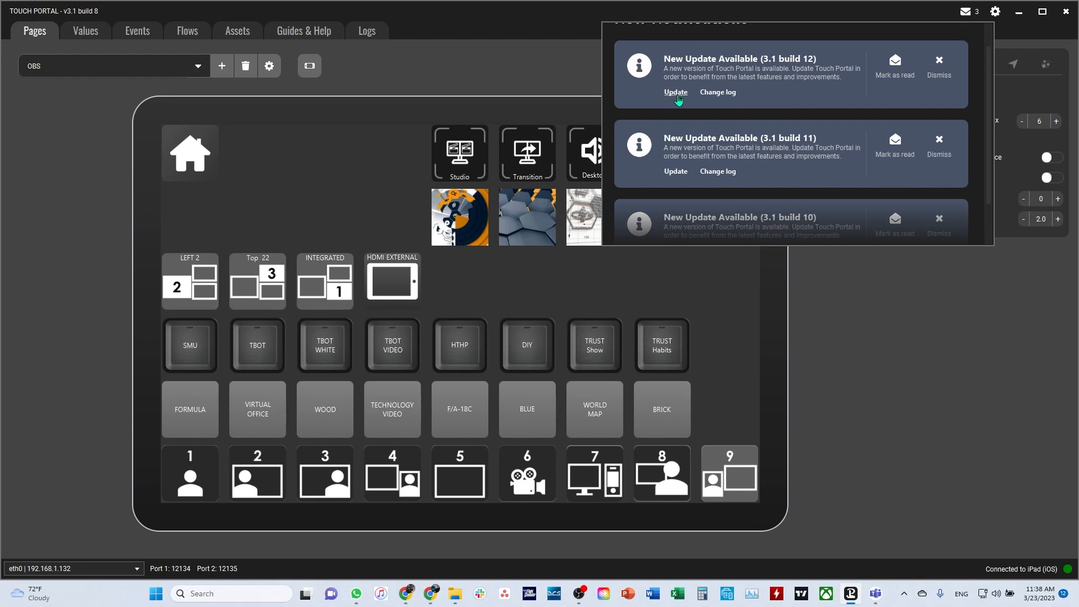
click(942, 347)
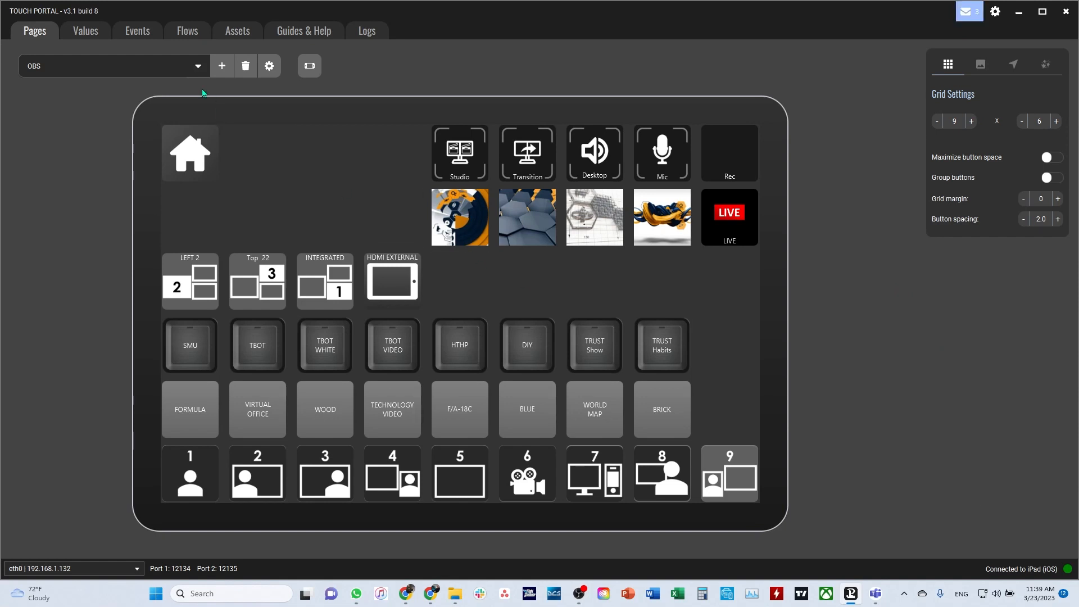
Step: Switch to the (main) page and look through the list of available pages
click(197, 67)
click(159, 109)
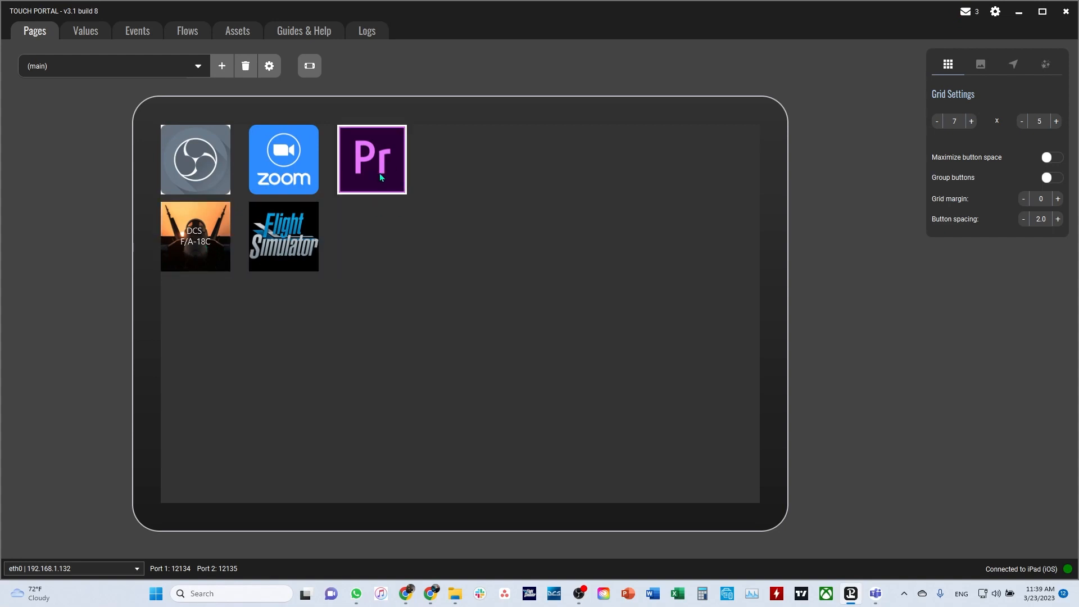
click(199, 68)
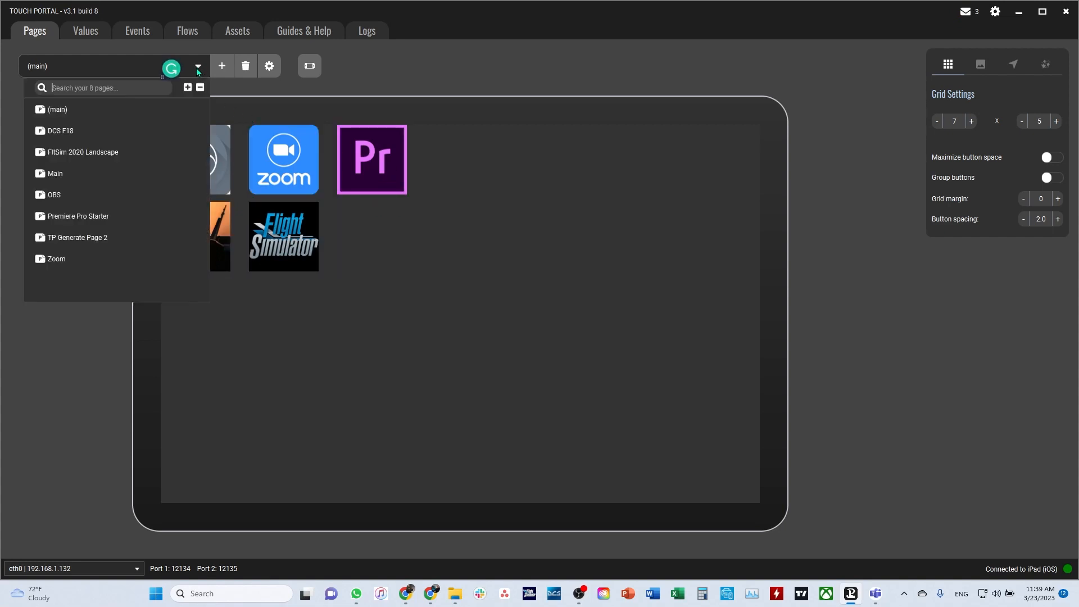
click(197, 67)
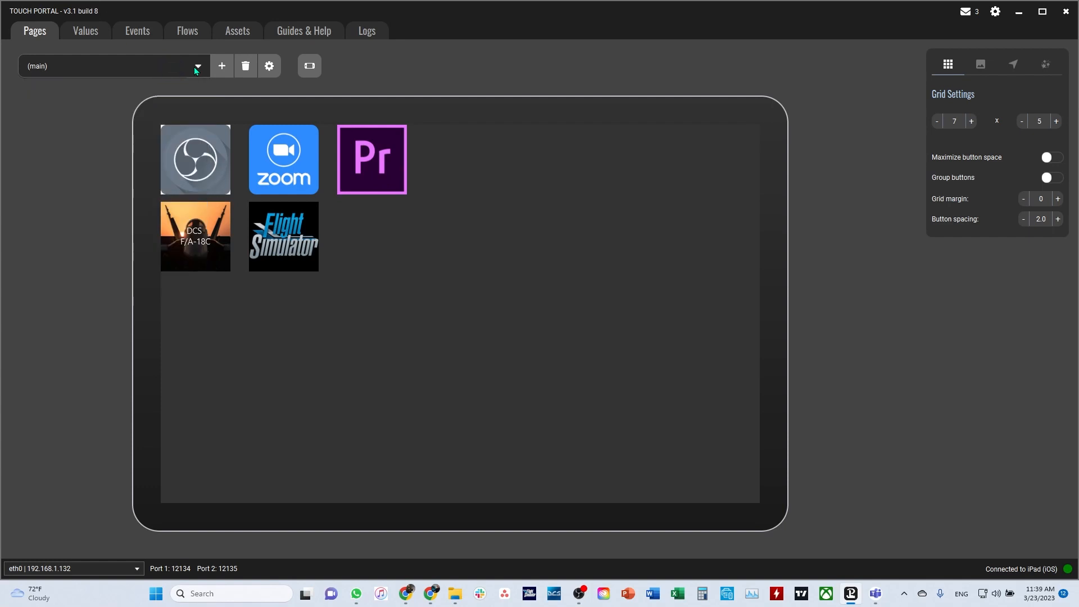
Step: Inspect the OBS button's Go to page action and the Run & Open action category, then close the editor unchanged
click(196, 165)
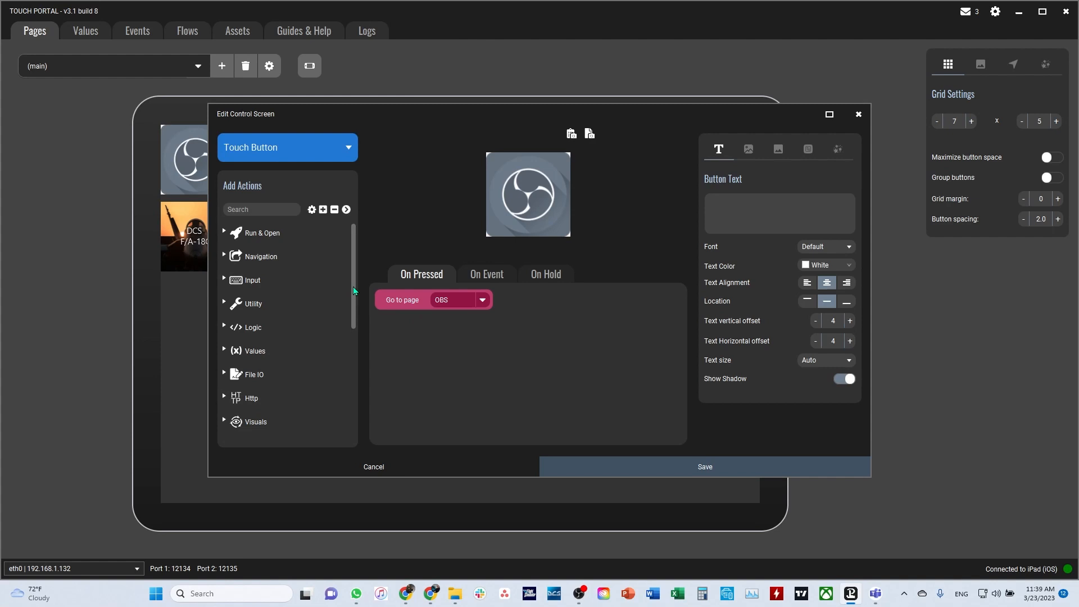
click(224, 233)
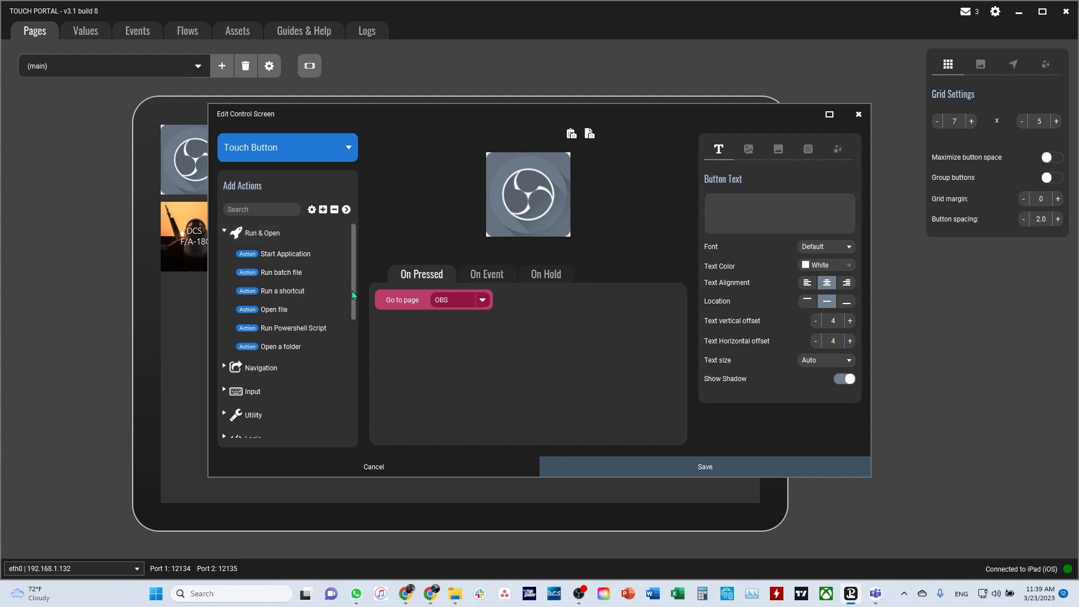
mouse_move(352, 291)
mouse_down()
mouse_move(339, 423)
mouse_move(356, 278)
mouse_up()
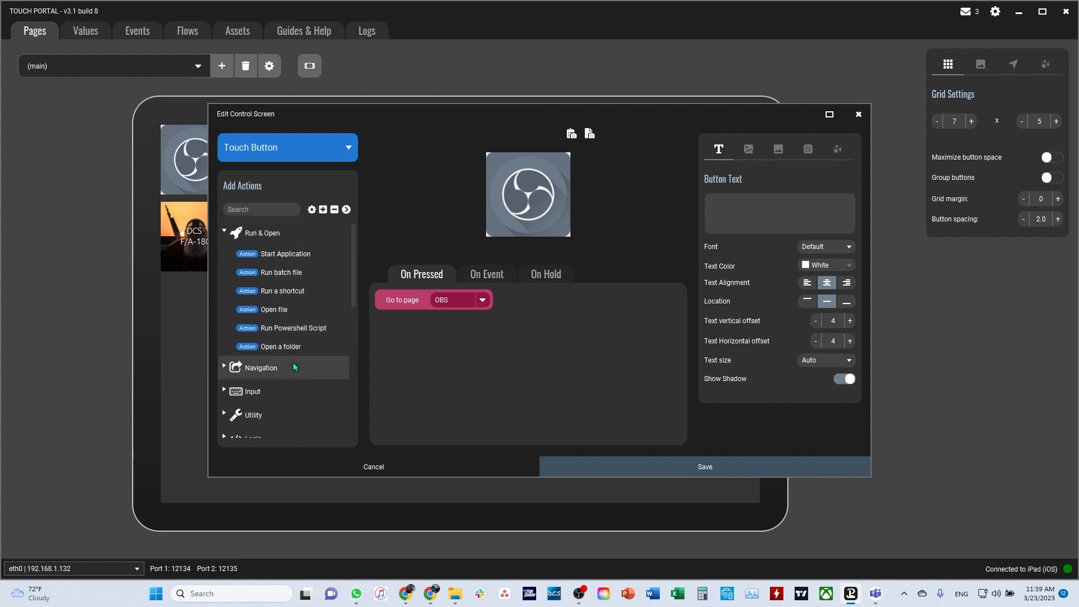
click(224, 233)
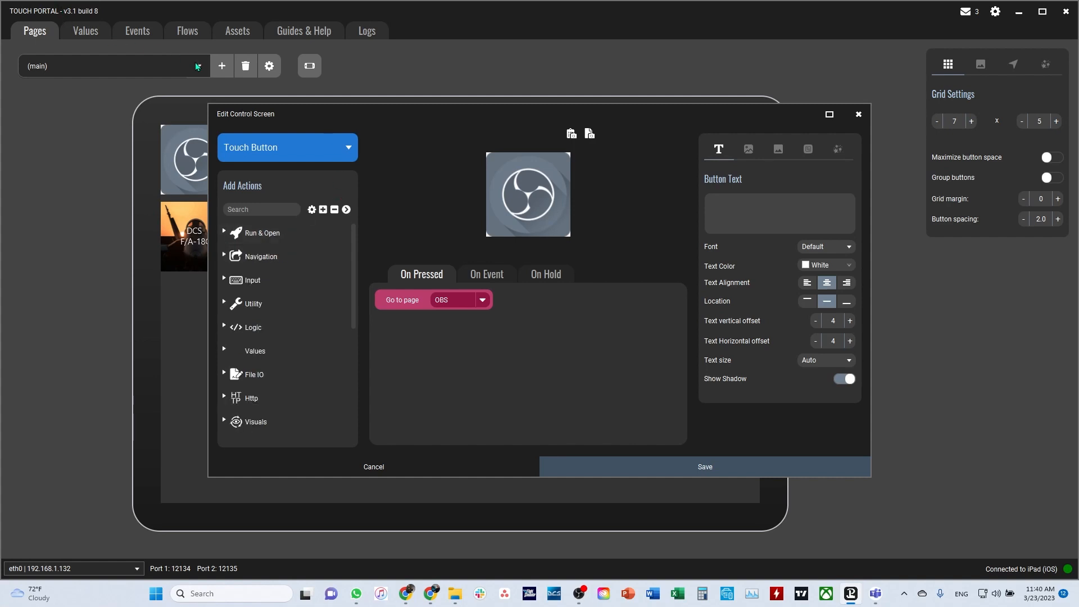
click(859, 114)
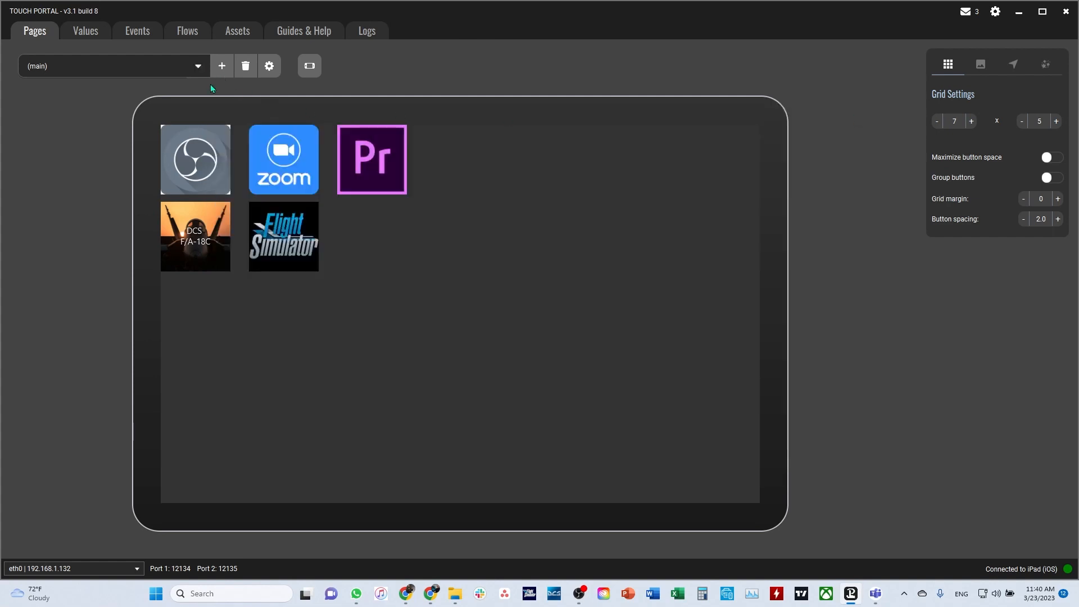
Step: Switch to the OBS page and examine button 1's scene action and the available OBS actions and events
click(200, 66)
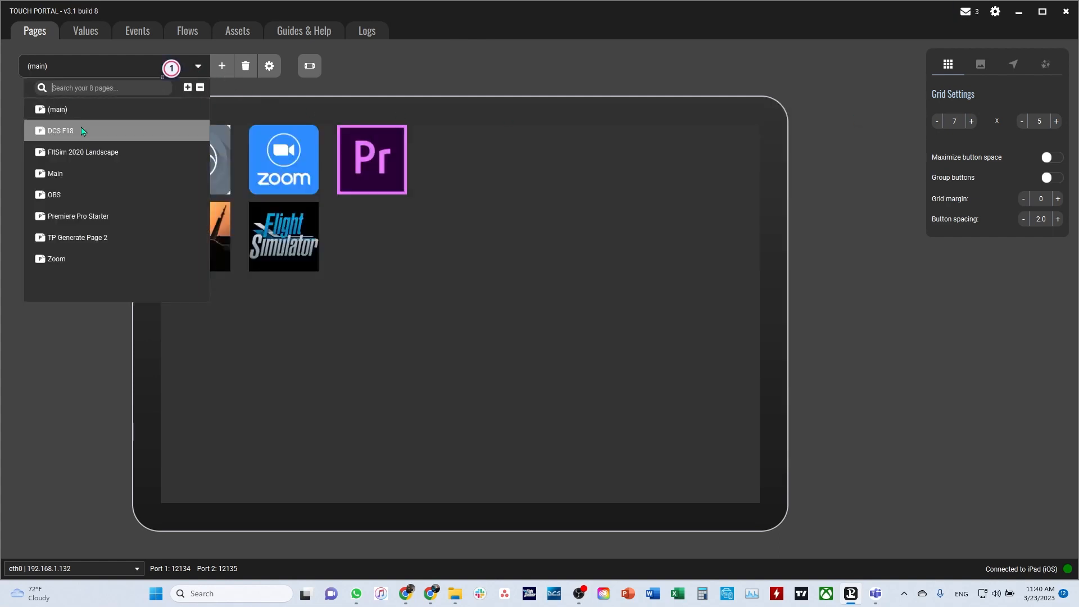
click(74, 195)
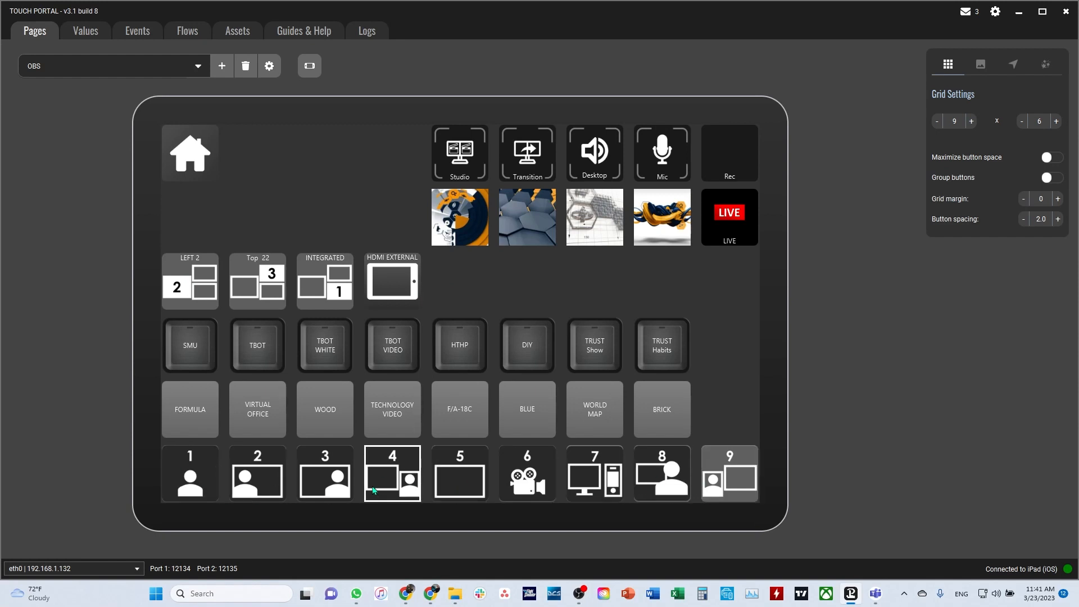
click(207, 480)
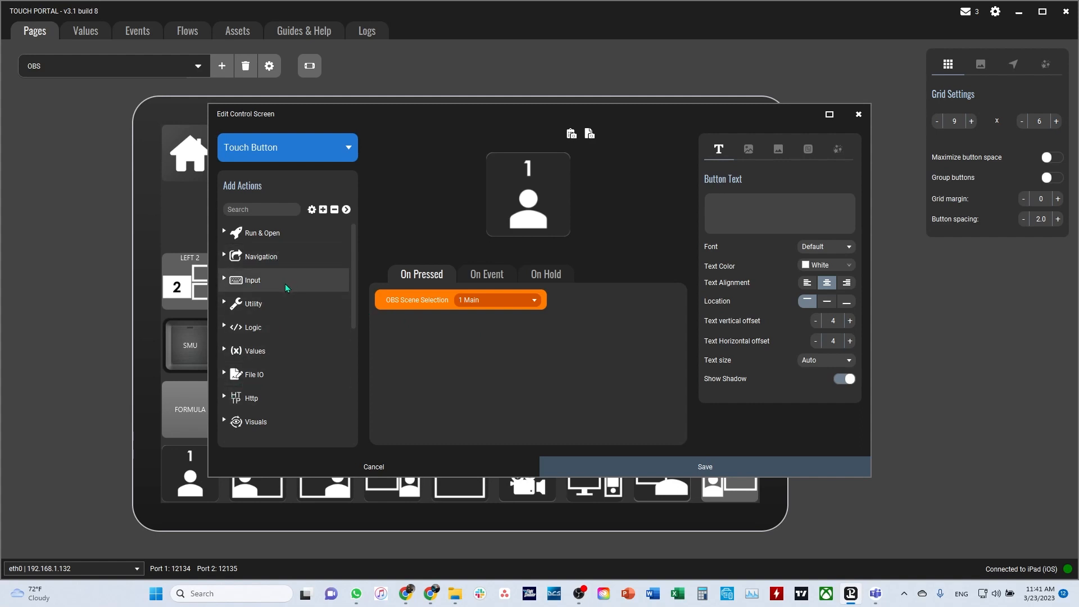
scroll(285, 287, down, 5)
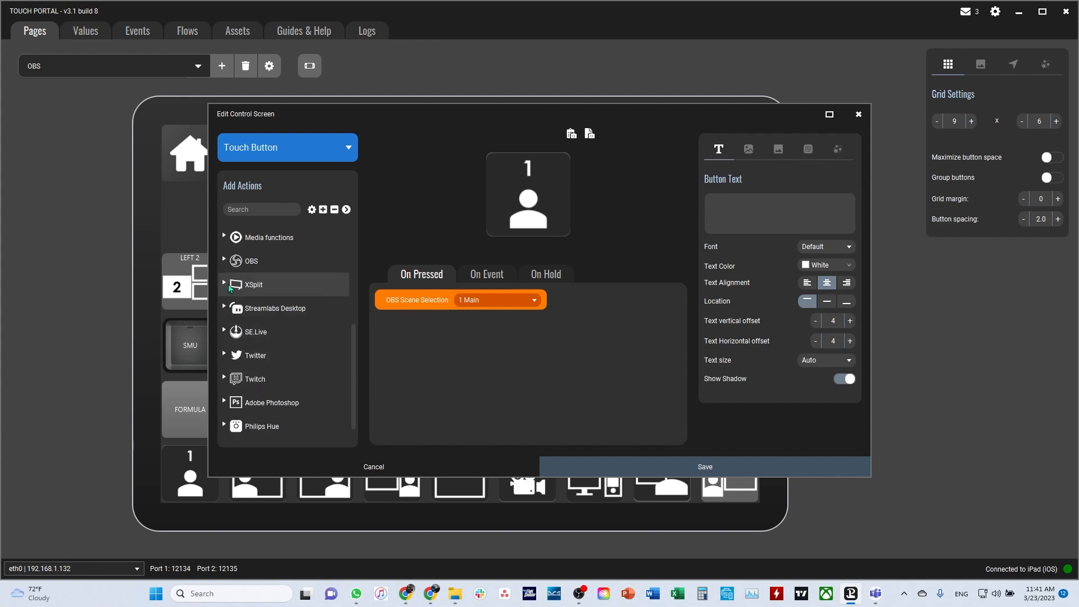
click(224, 261)
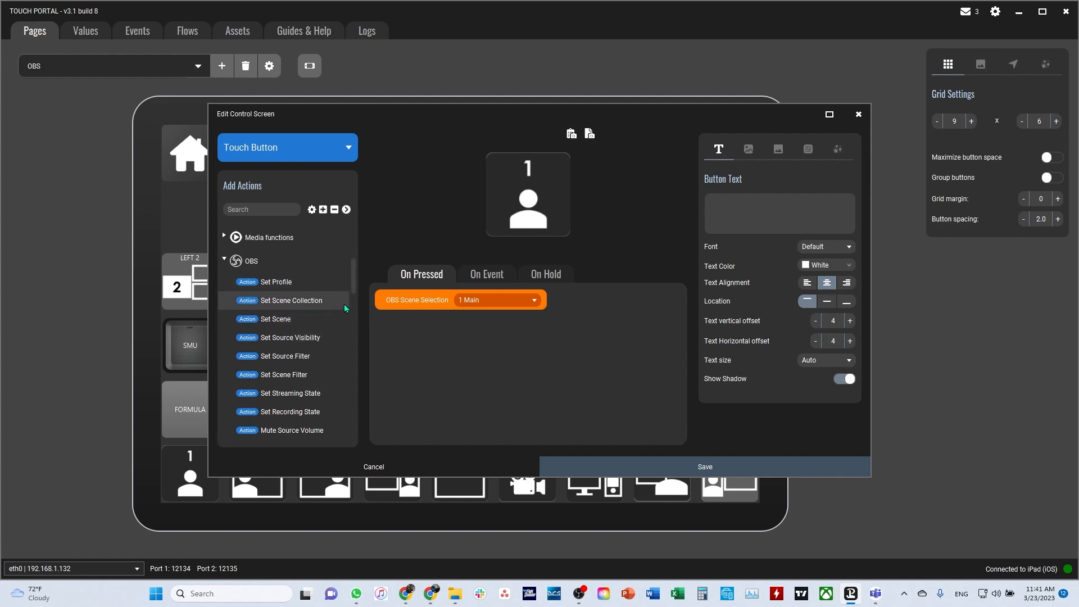
drag(353, 291, 349, 375)
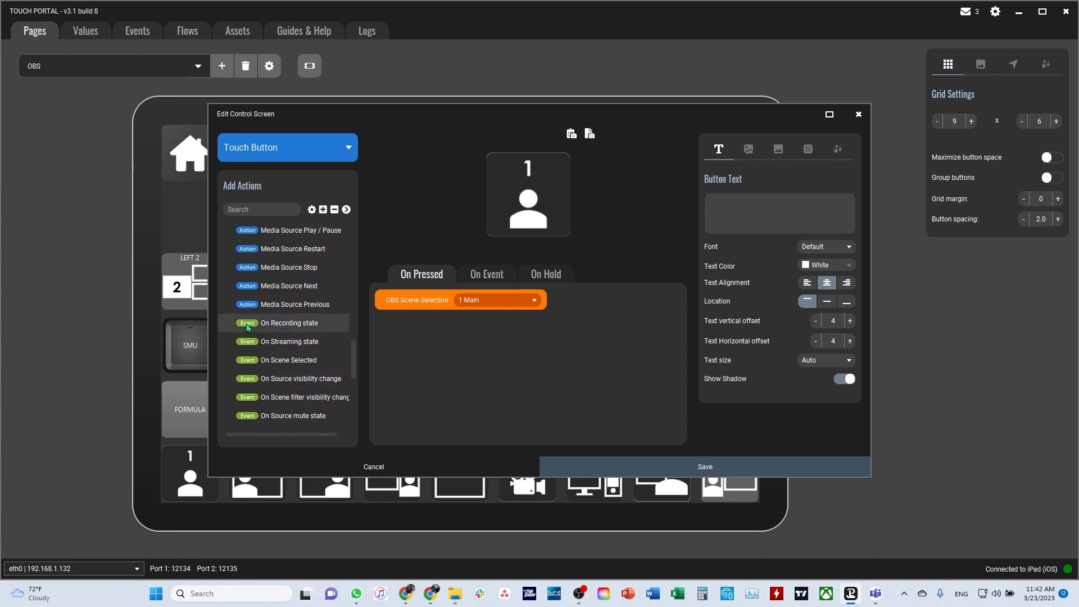
drag(354, 356, 355, 337)
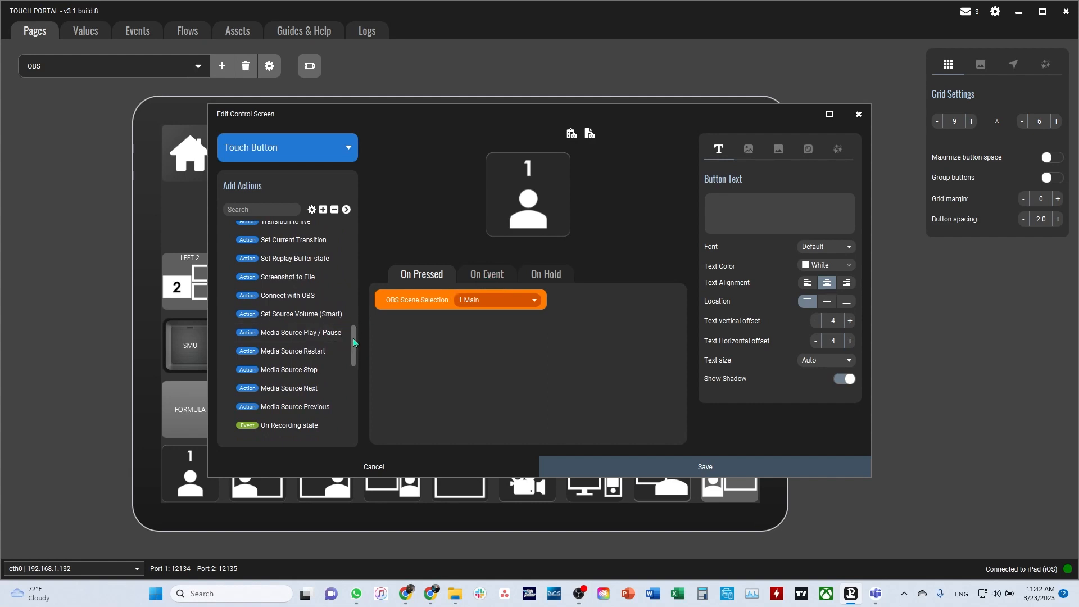
drag(355, 341, 347, 287)
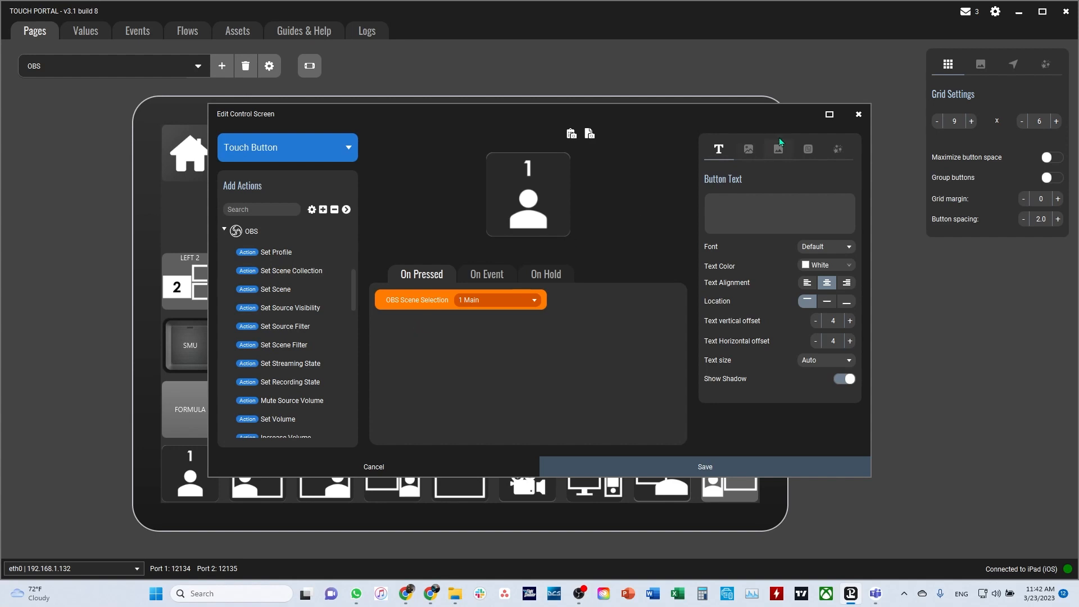
click(858, 117)
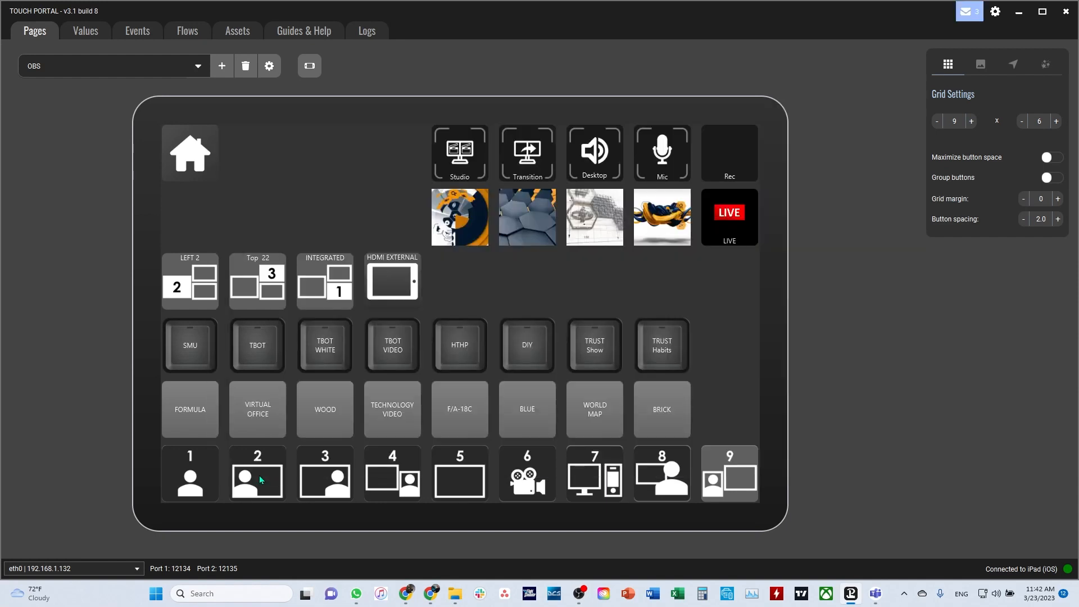
Step: Check the OBS scene selection assigned to the pressed action of buttons 2 and 5
click(260, 479)
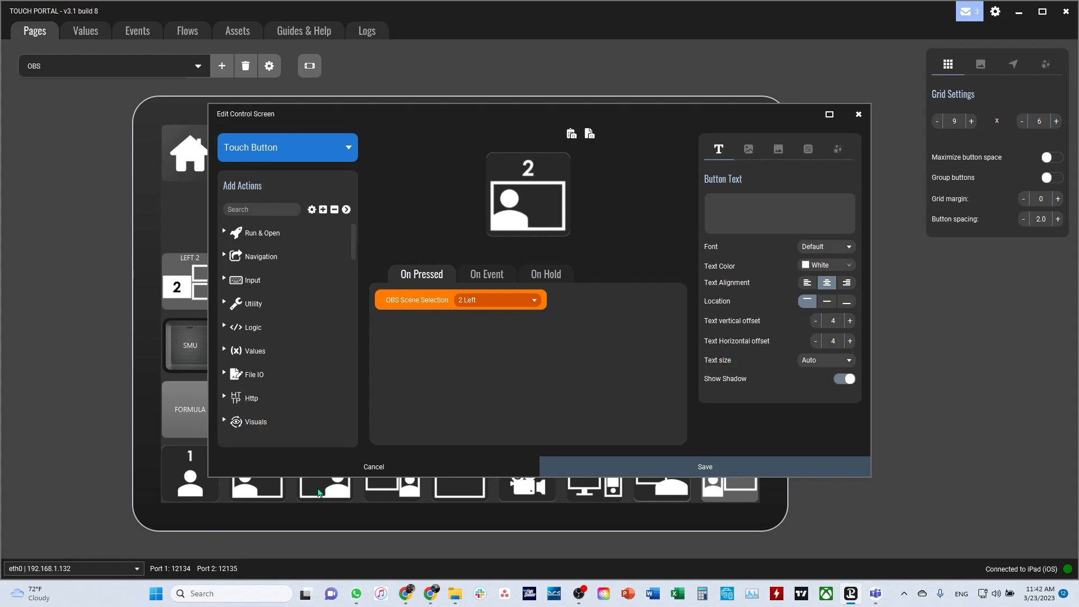
click(859, 114)
click(457, 471)
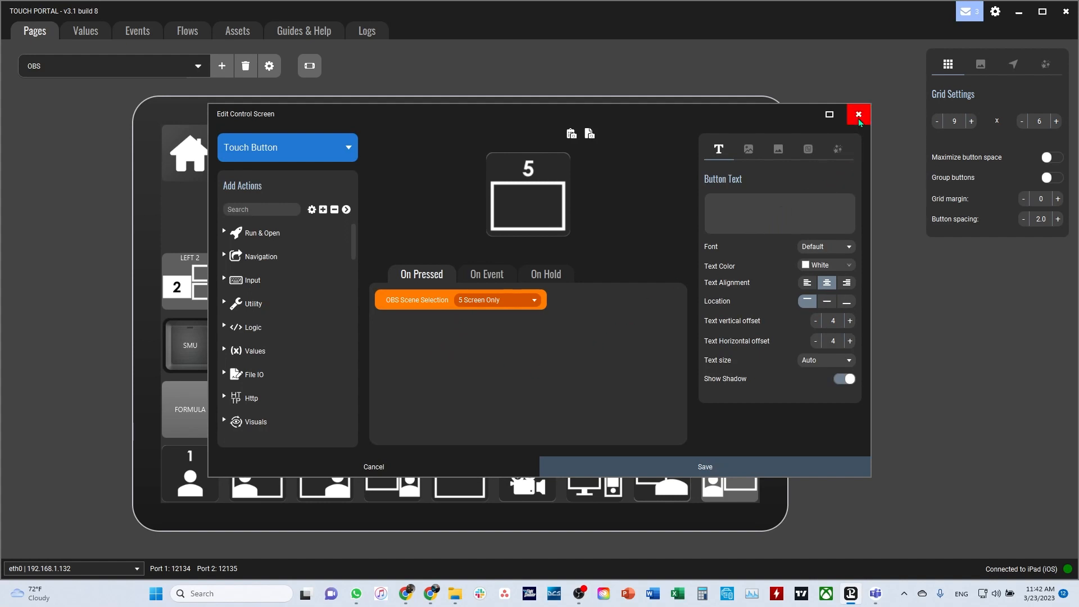
Step: Examine button 5's On Event scene-change rules and the available OBS events, then close the editor unchanged
click(485, 275)
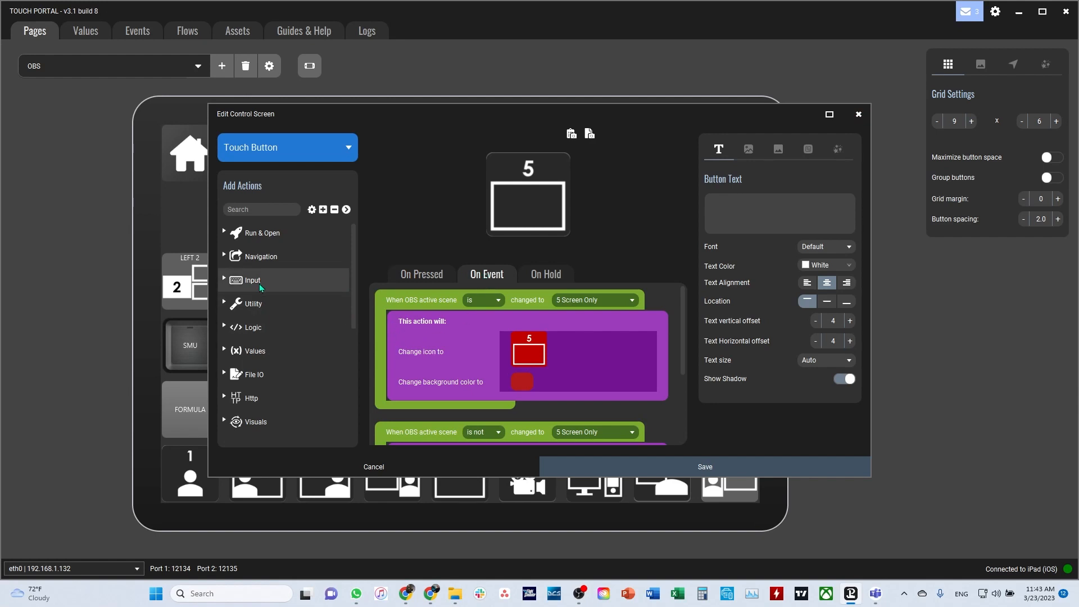
scroll(343, 292, down, 4)
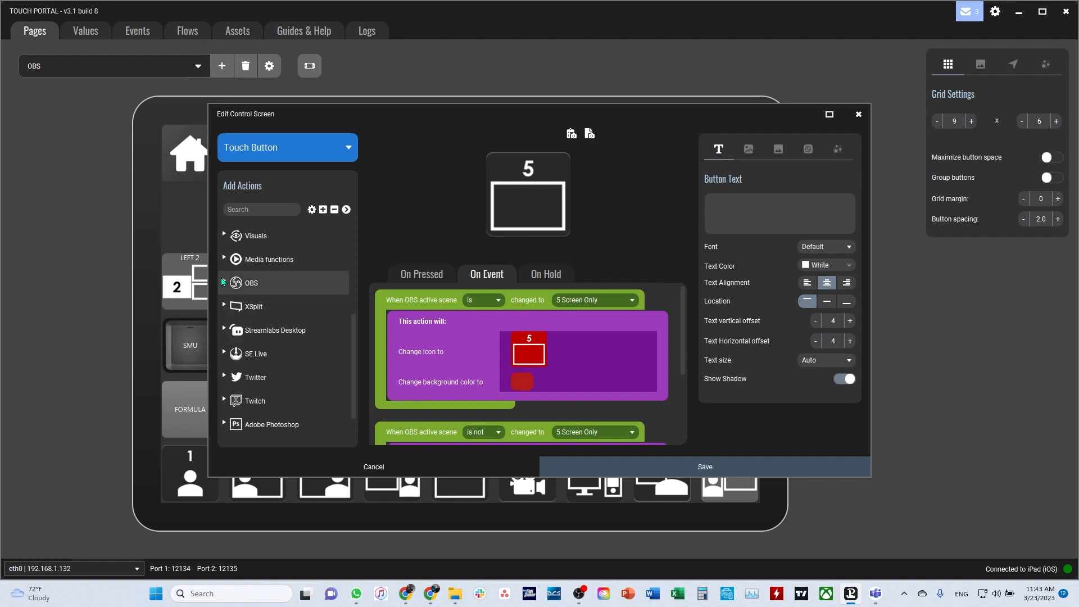
click(225, 282)
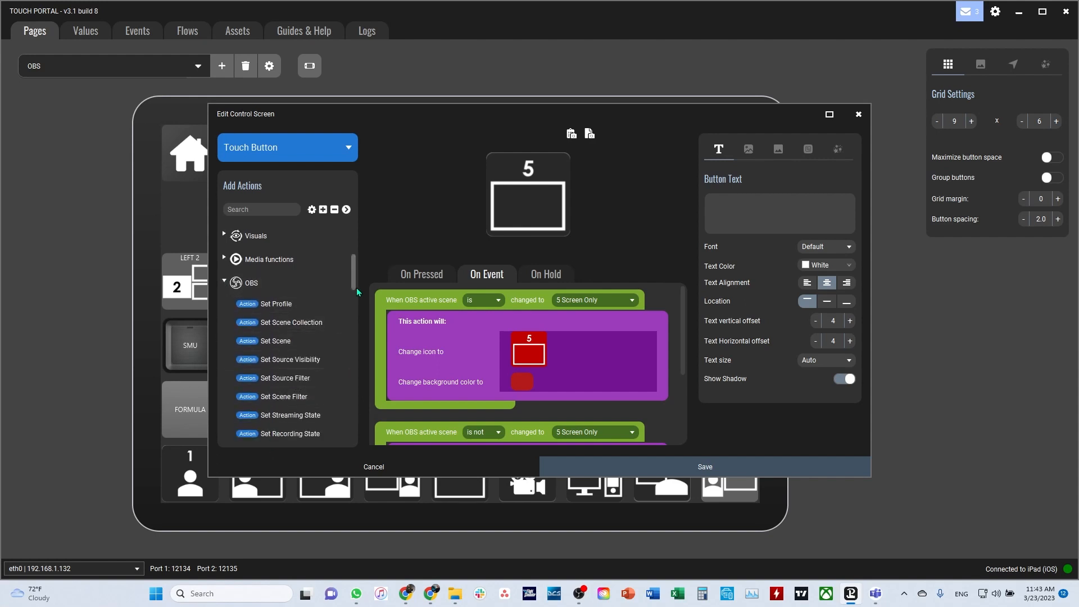
drag(354, 289, 355, 379)
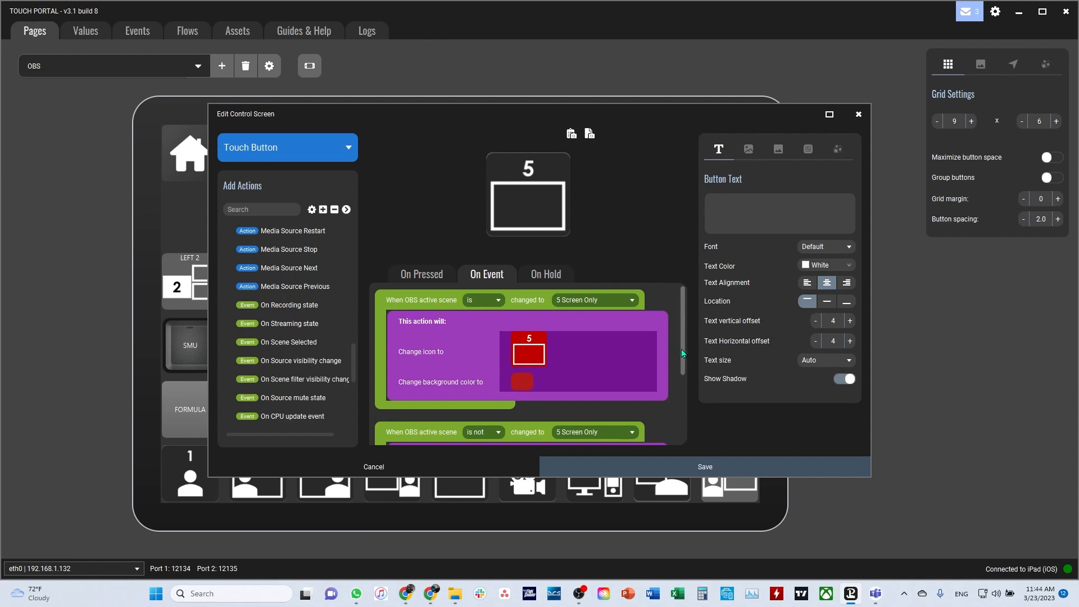
drag(681, 349, 678, 408)
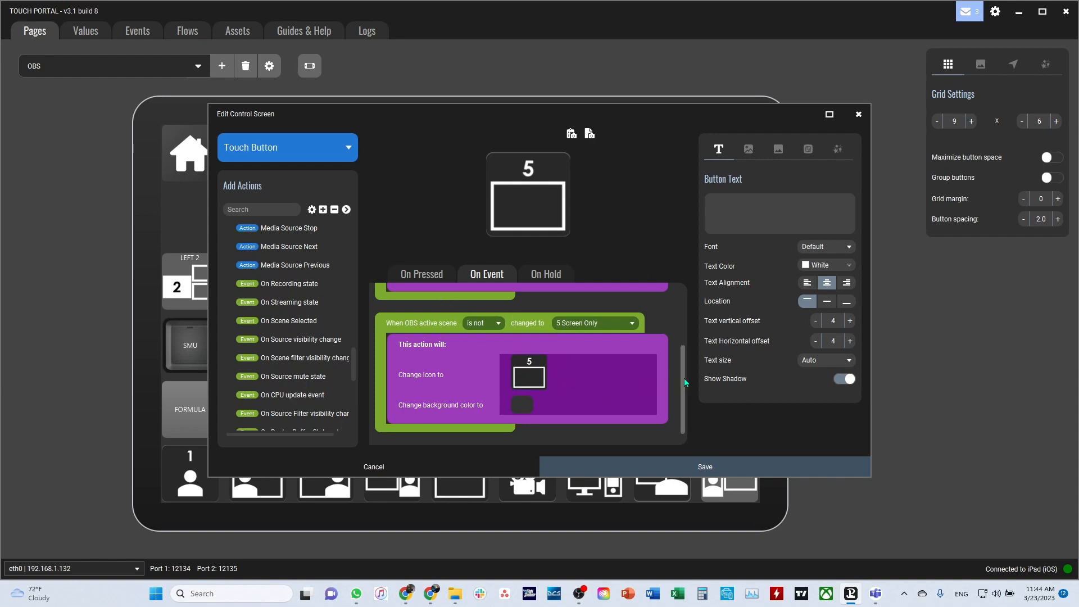
scroll(654, 384, up, 3)
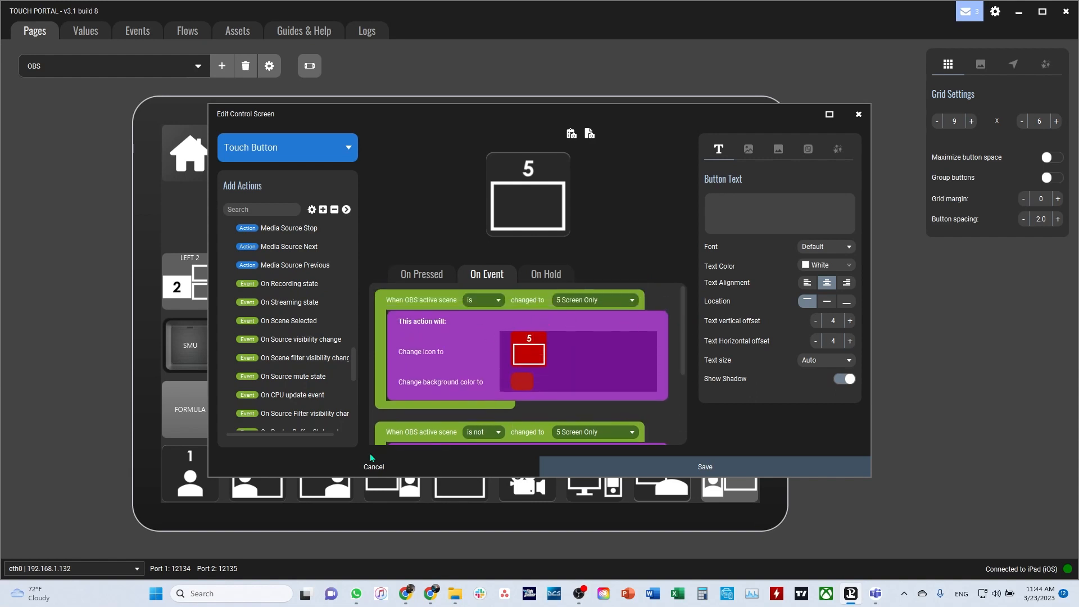
click(858, 115)
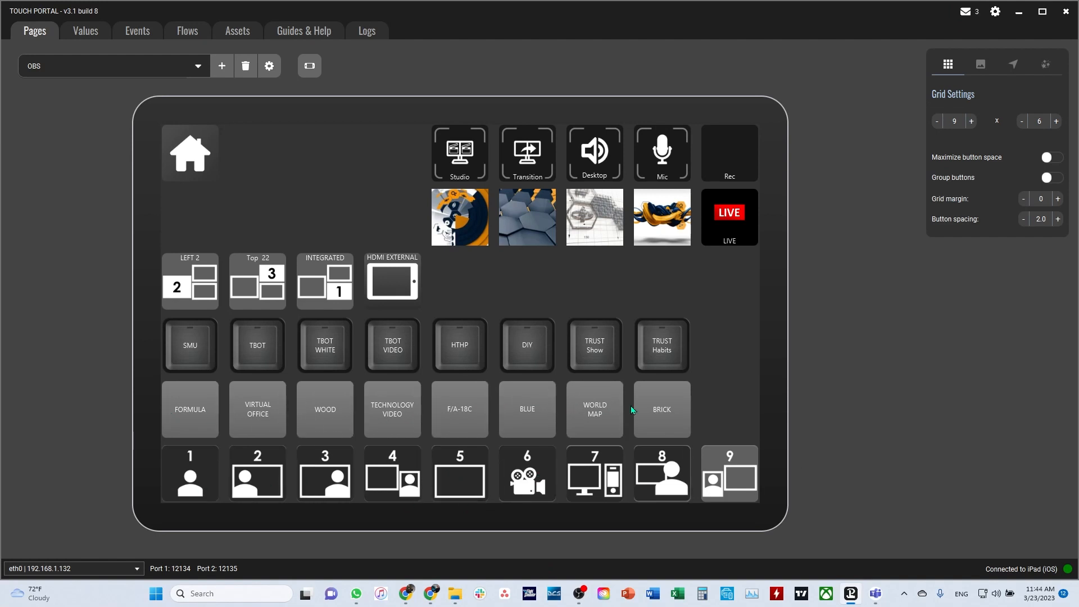
Step: Inspect the F/A-18C button's source toggle action and browse its scene choices without changing the selection
click(474, 414)
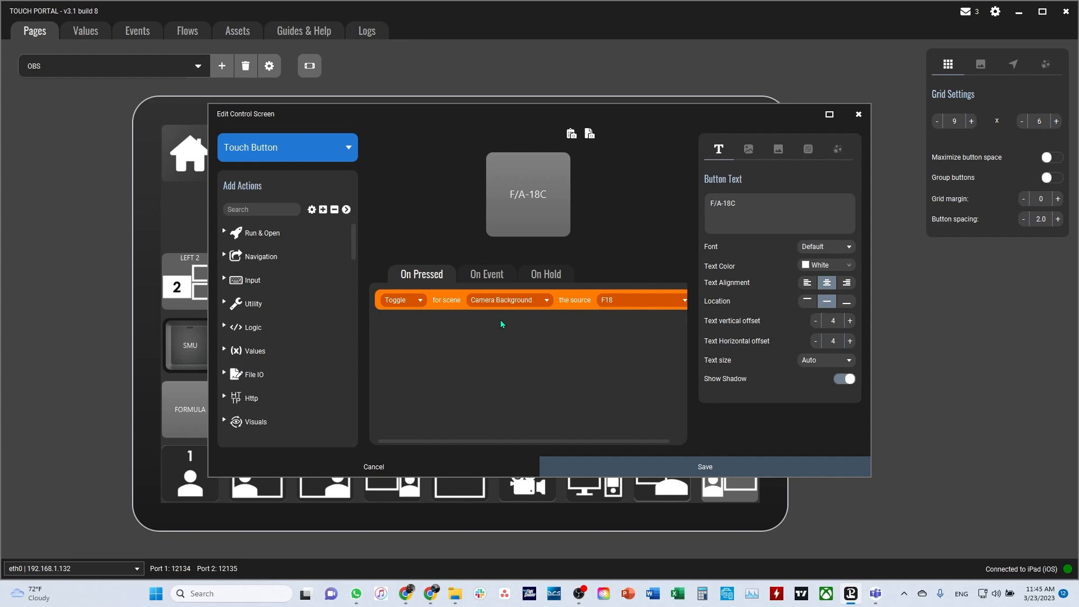
click(546, 301)
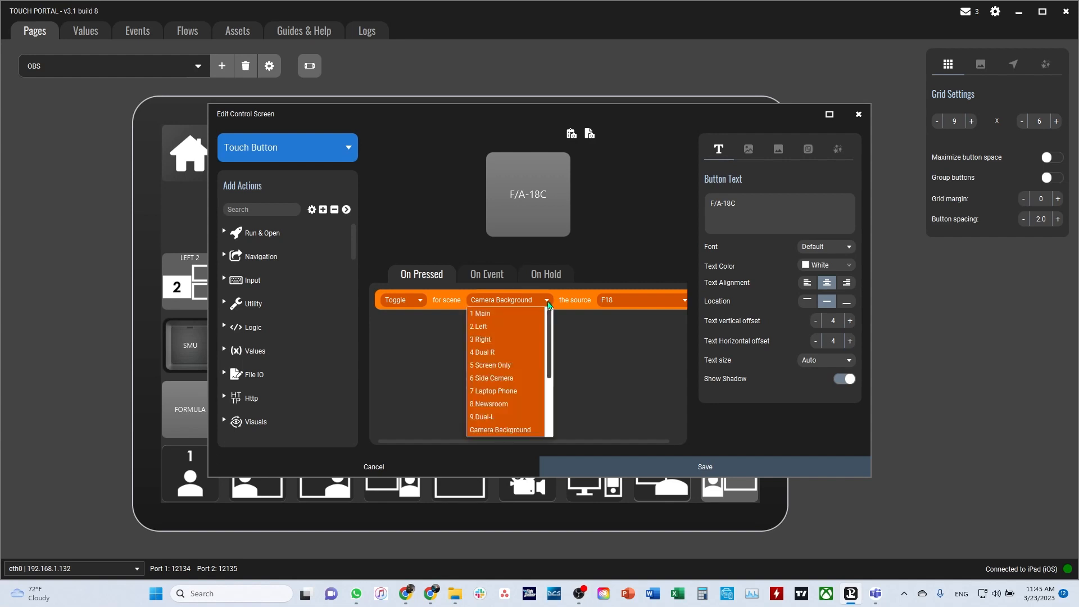
mouse_move(550, 316)
mouse_down()
mouse_move(551, 385)
mouse_move(552, 332)
mouse_up()
drag(549, 356, 549, 411)
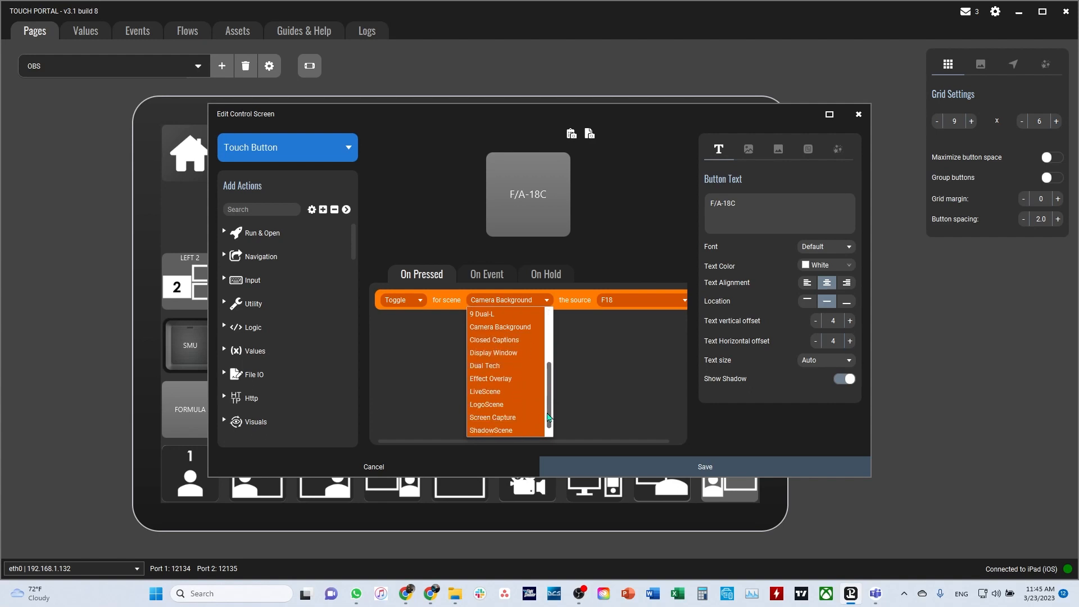
click(575, 332)
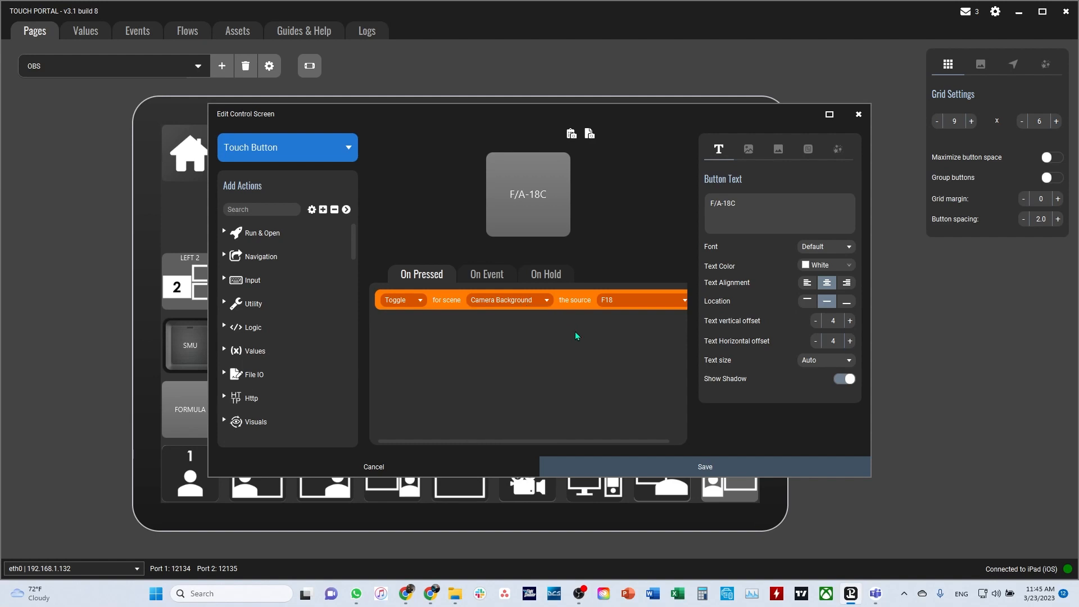
Step: Browse the source choices and the show, hide and toggle options of the F/A-18C button's action, then close its editor without saving
click(686, 302)
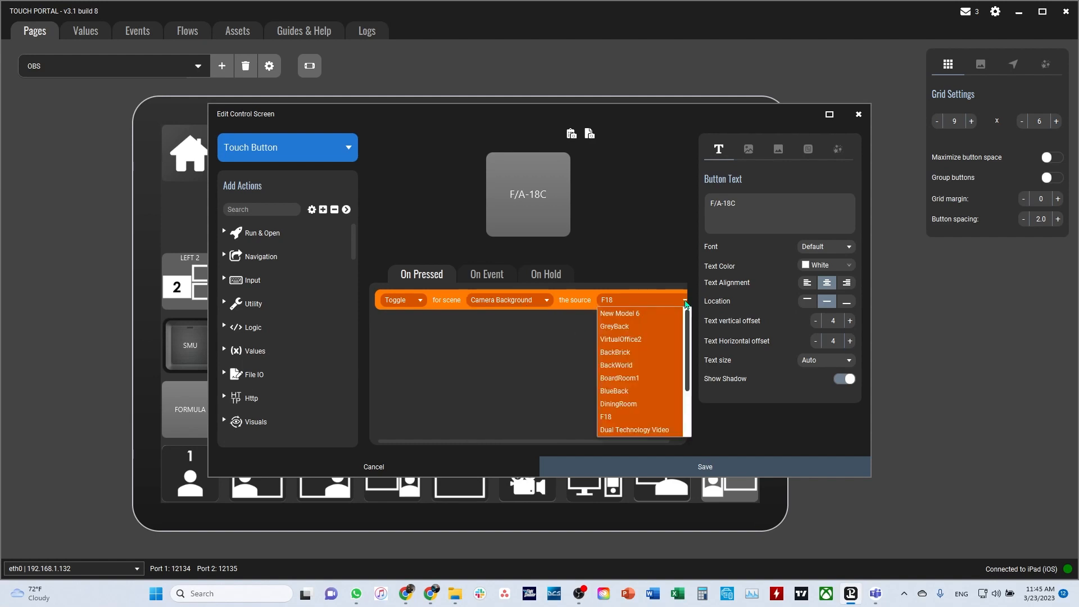
scroll(684, 369, down, 3)
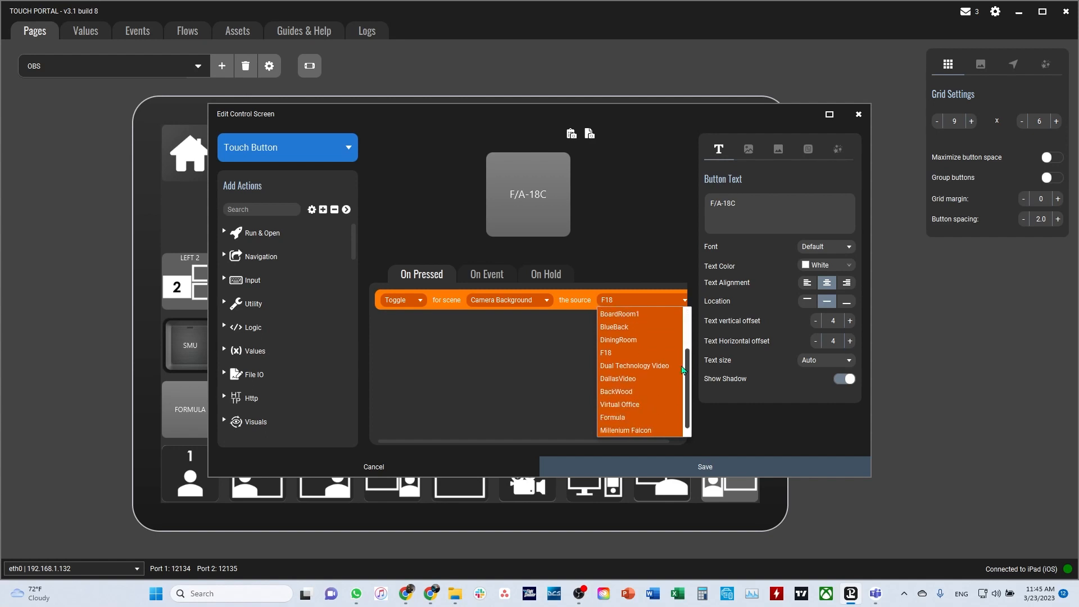
scroll(684, 369, up, 3)
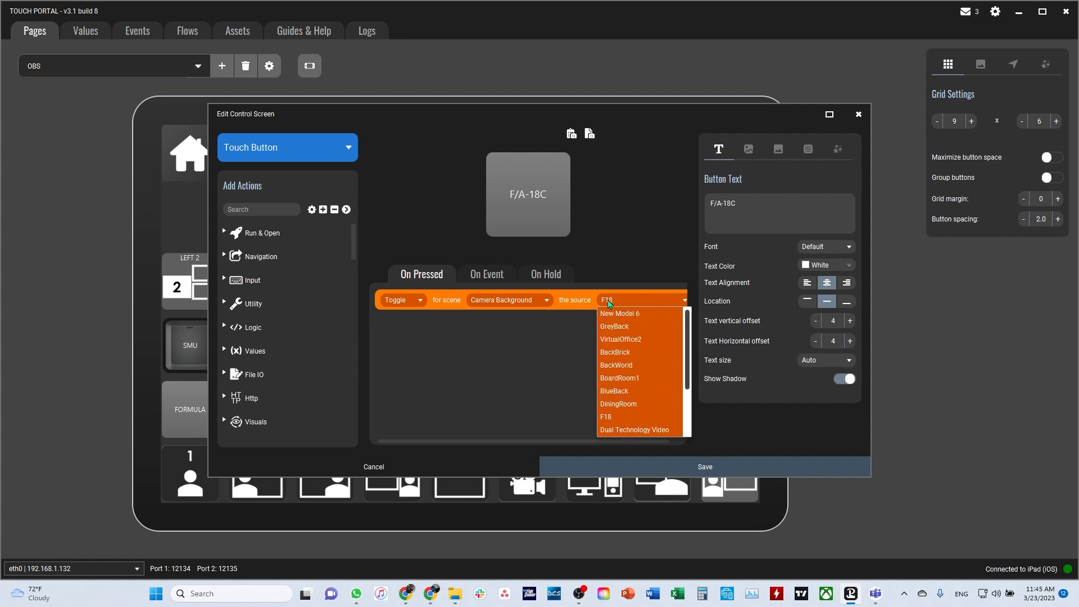
click(572, 324)
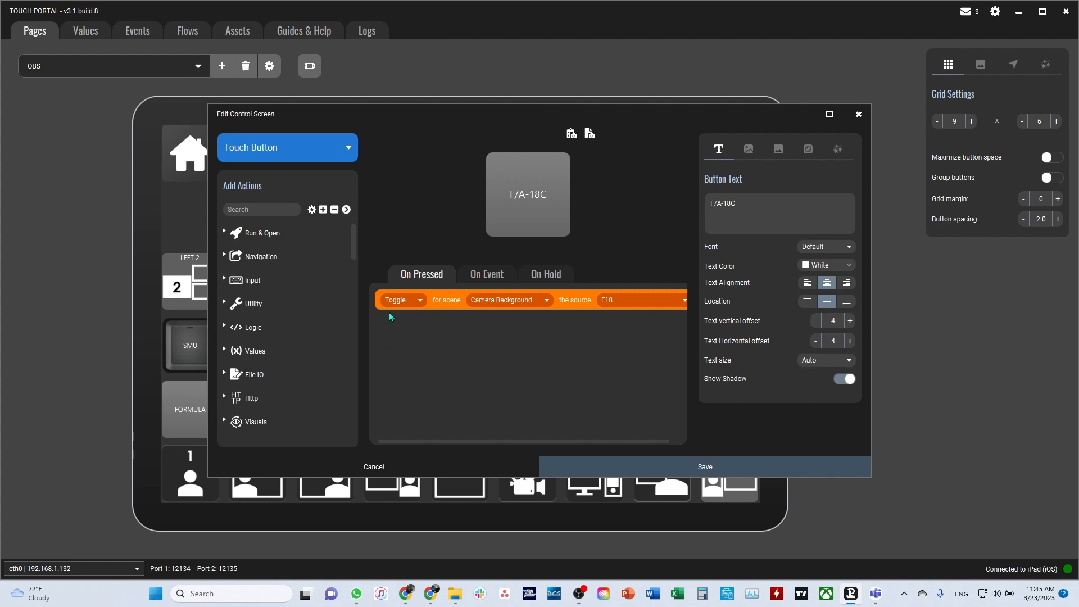
click(422, 302)
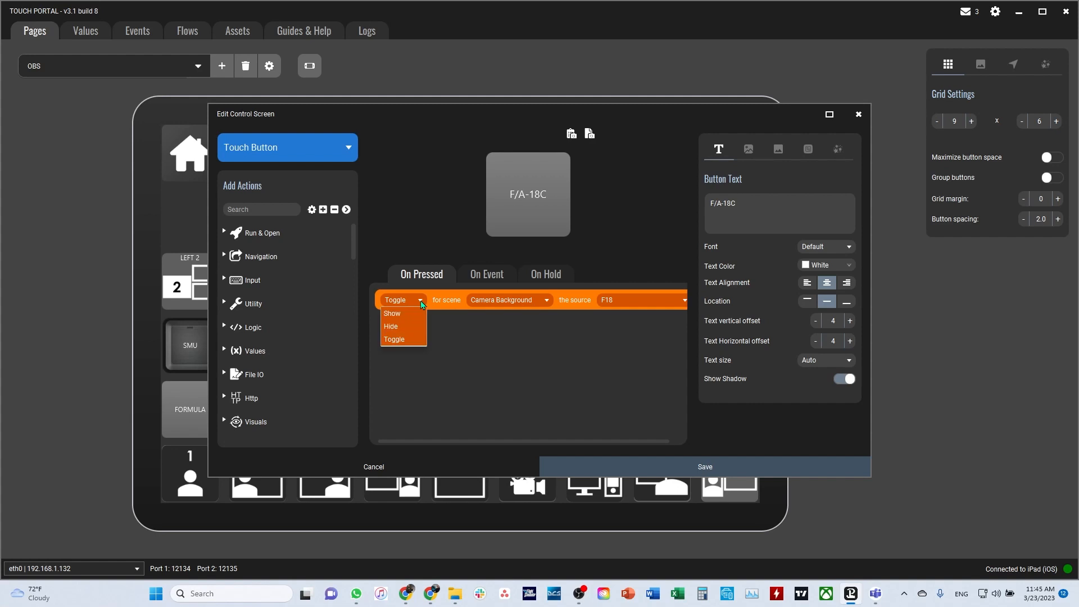
click(423, 305)
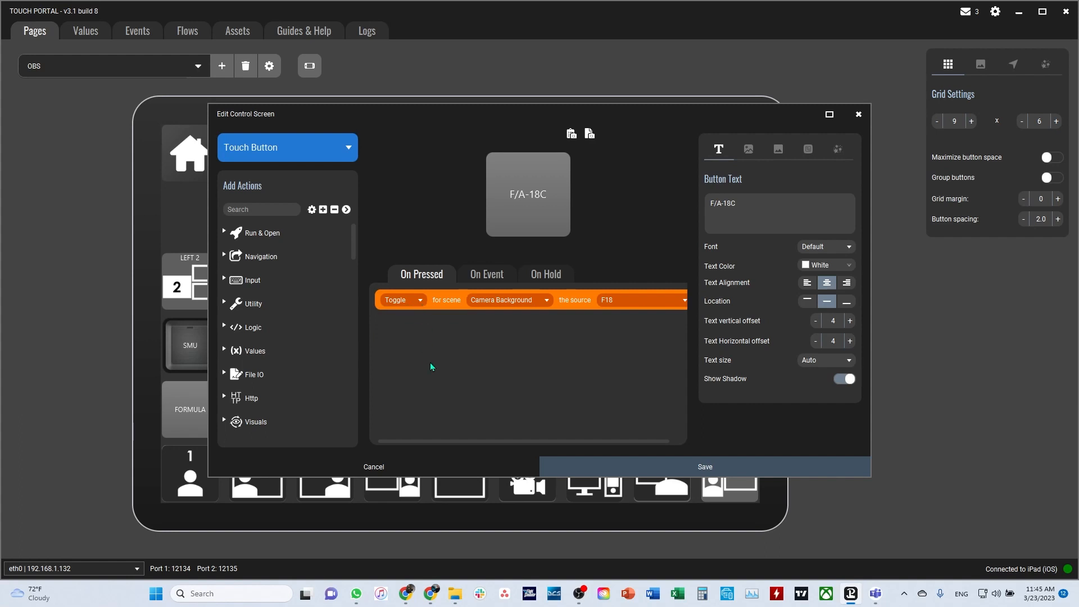
click(858, 114)
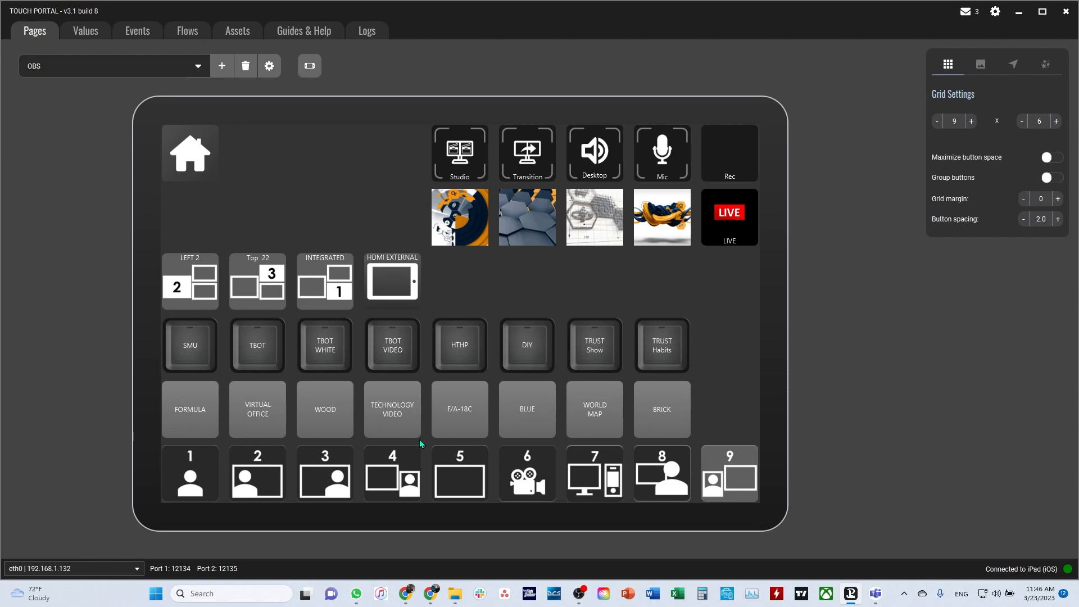
Step: Examine the TECHNOLOGY VIDEO button's pressed action and its On Event background color rules for source visibility, then close the editor without saving
click(402, 421)
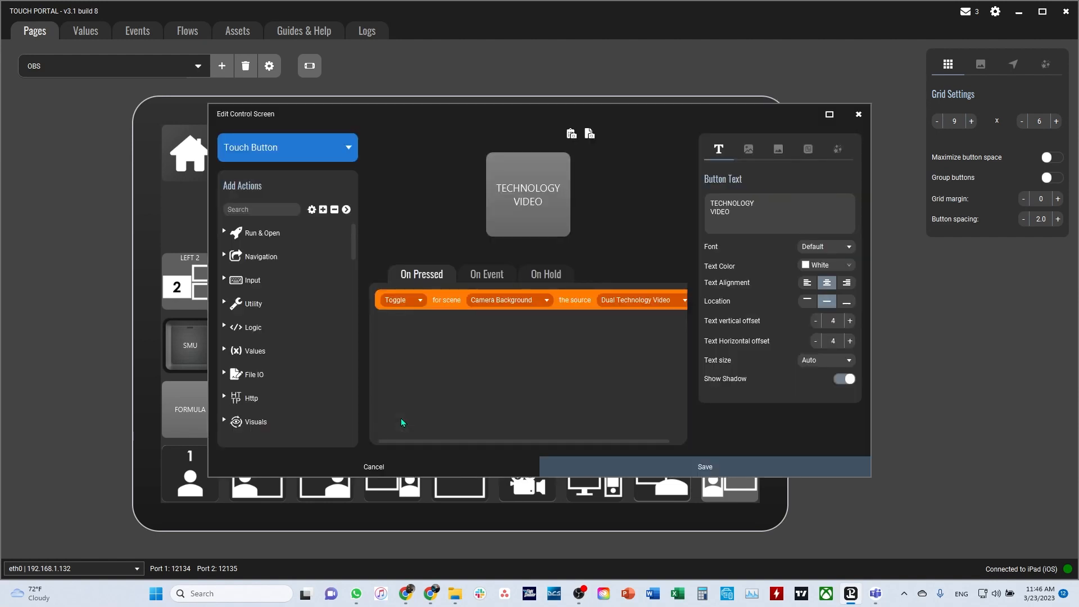
click(495, 276)
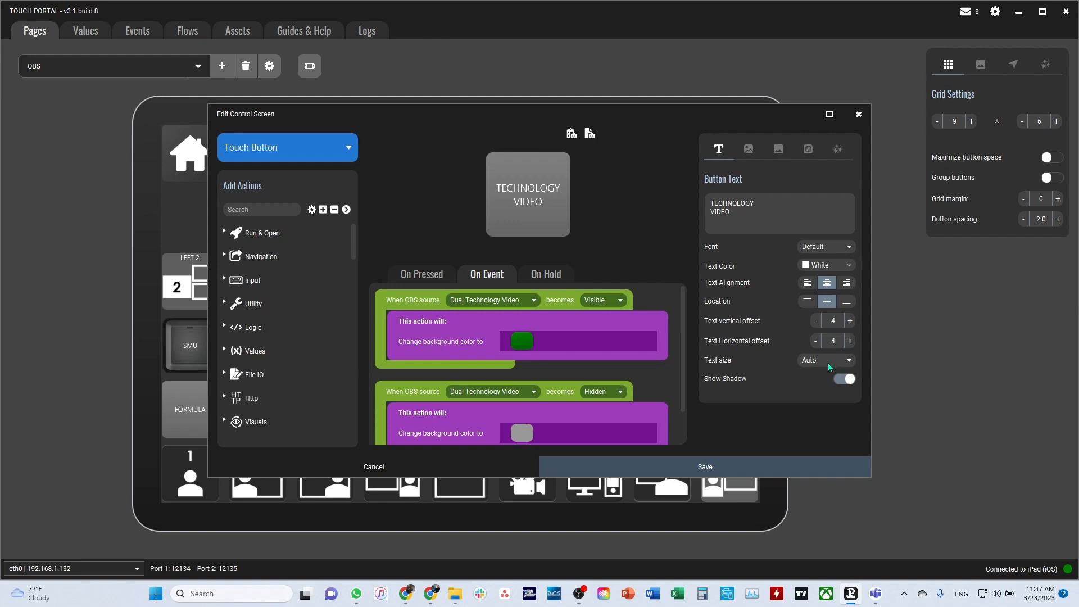
click(843, 383)
click(842, 383)
click(842, 383)
click(842, 383)
scroll(686, 374, down, 1)
scroll(686, 373, up, 1)
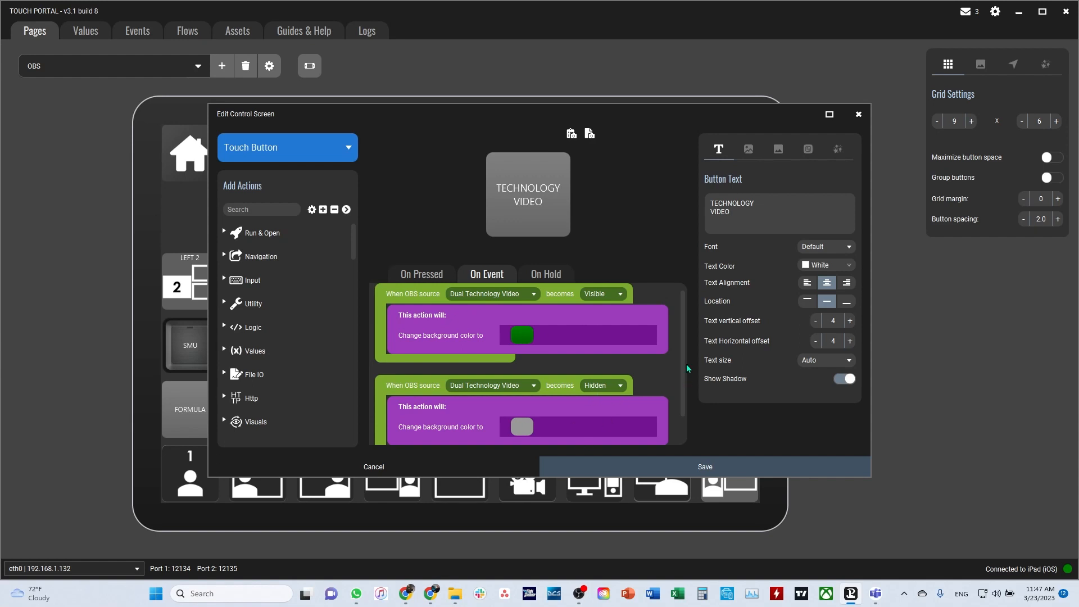
scroll(684, 370, down, 1)
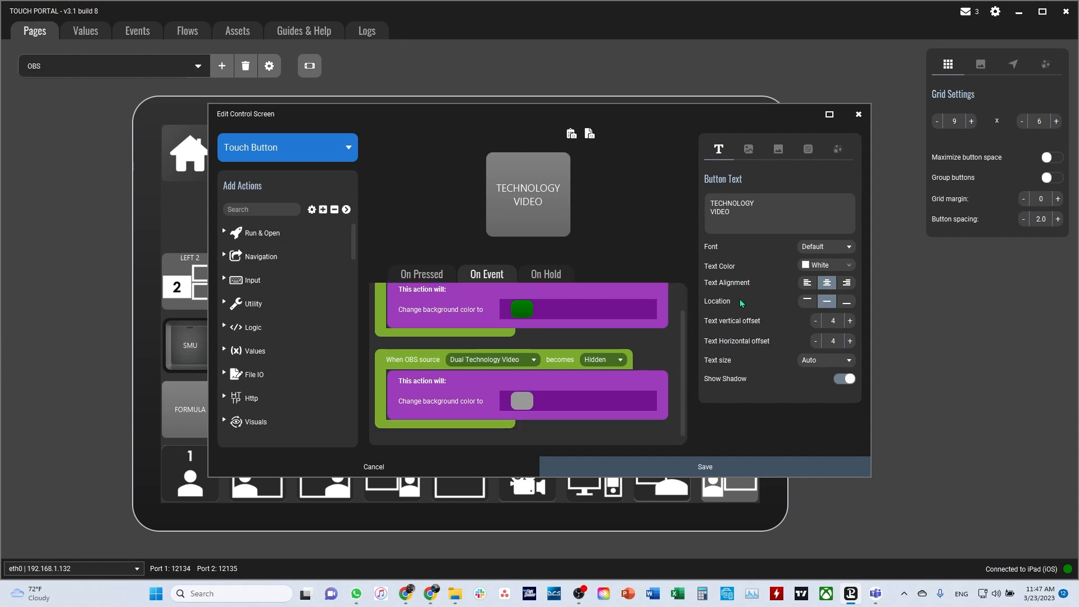
click(859, 114)
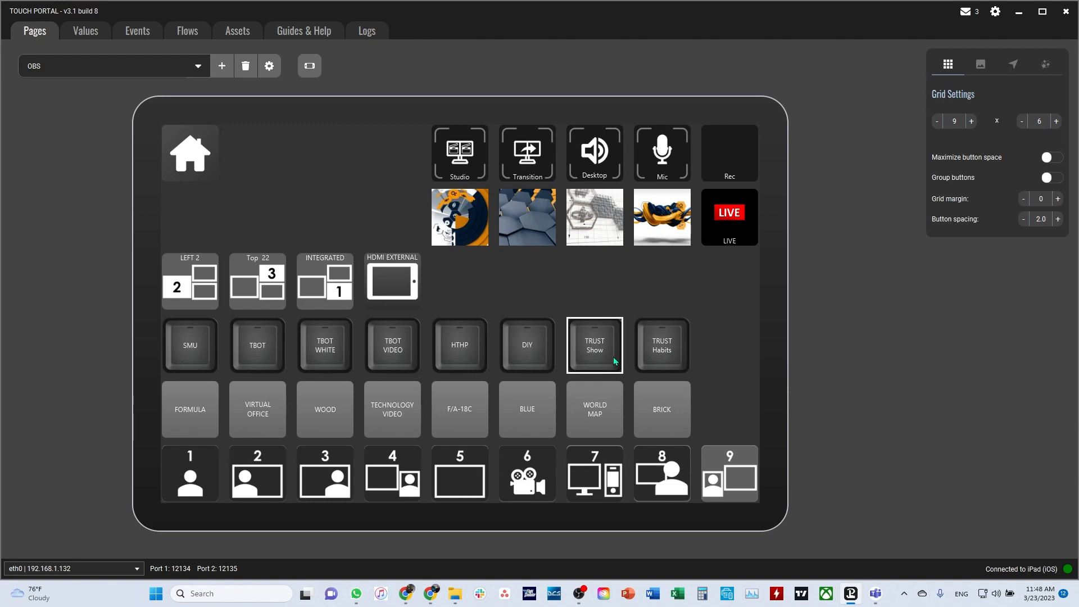
Step: Inspect the TBOT button's source toggle action and its On Event icon-change rules, then close the editor without saving
click(259, 349)
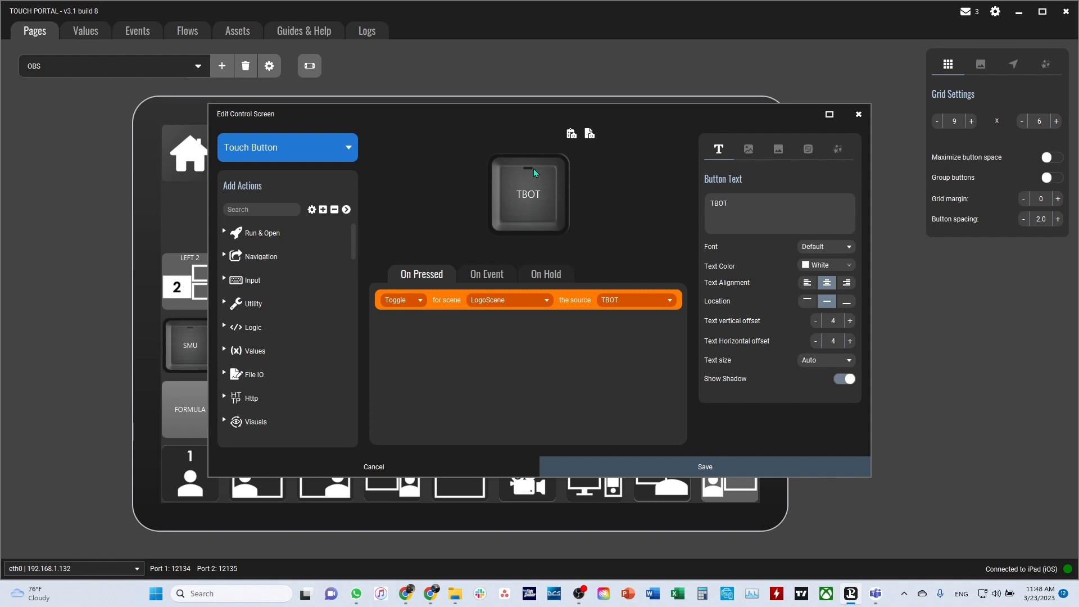
click(487, 275)
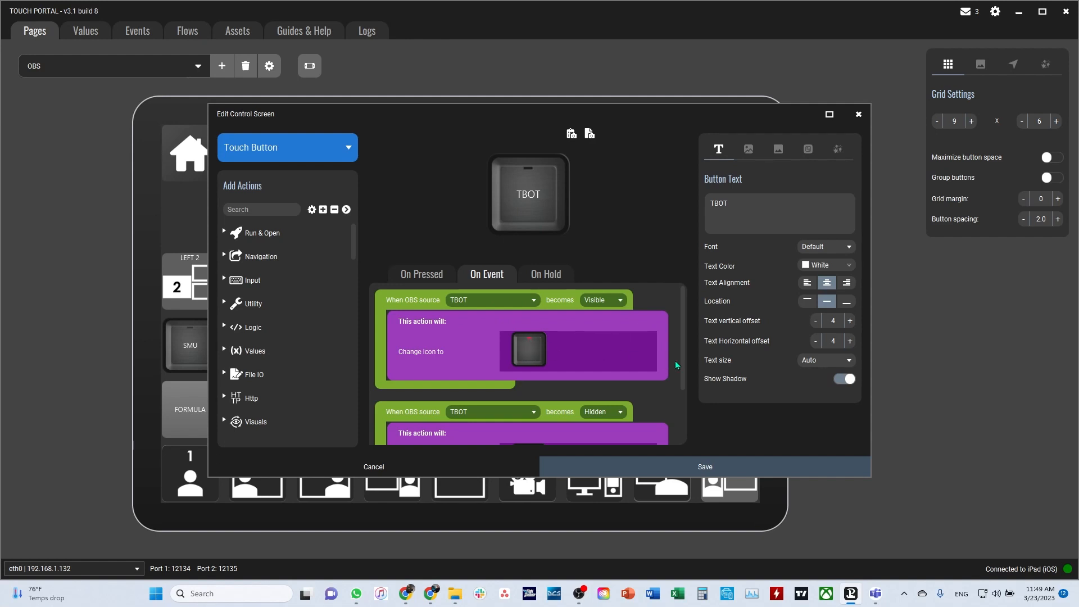
drag(683, 366, 688, 426)
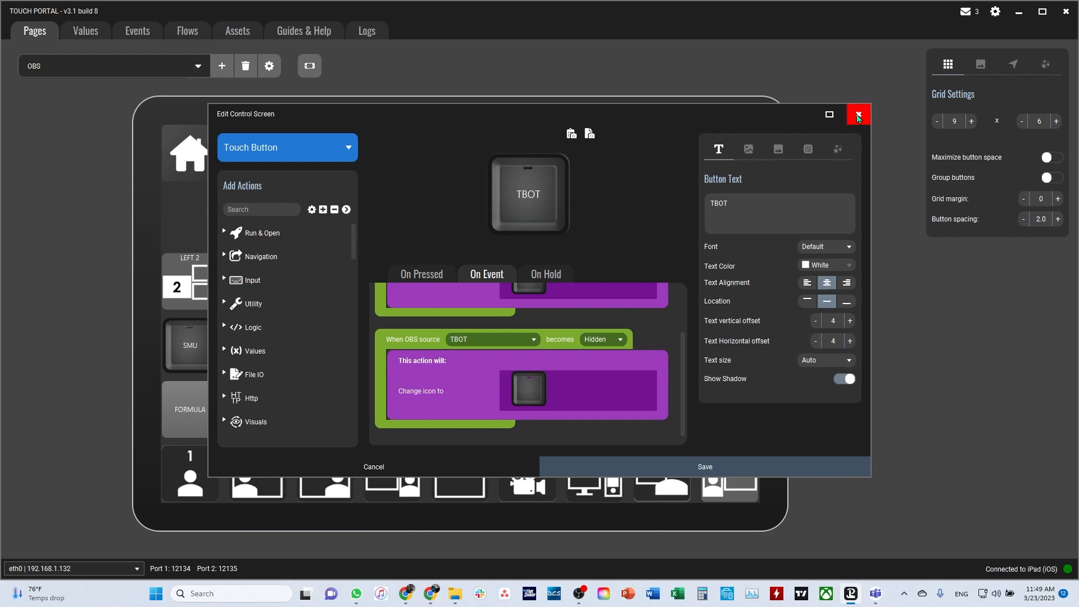
click(427, 276)
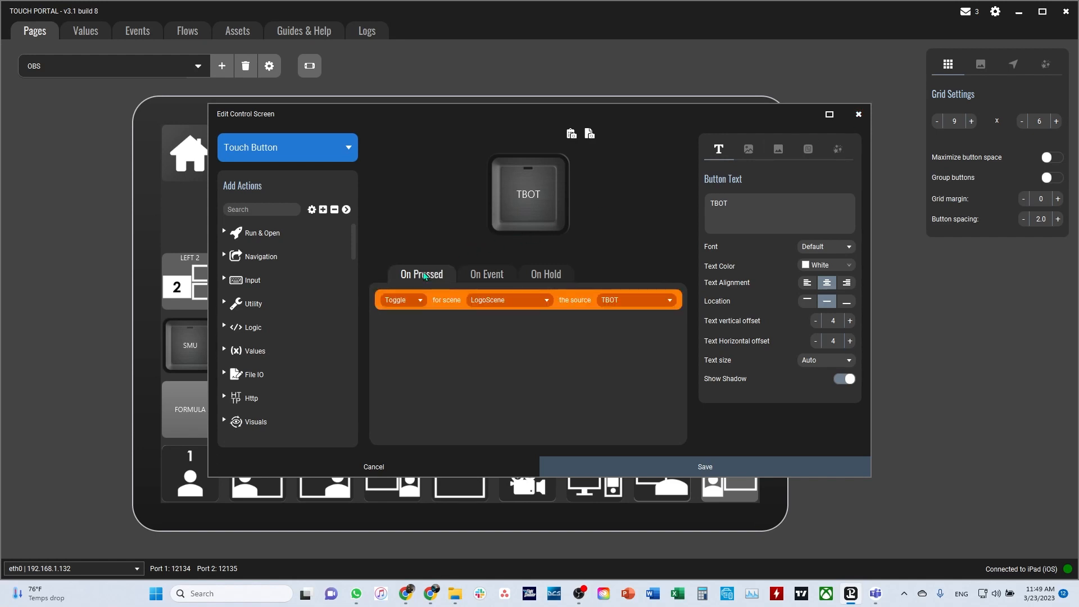
click(859, 116)
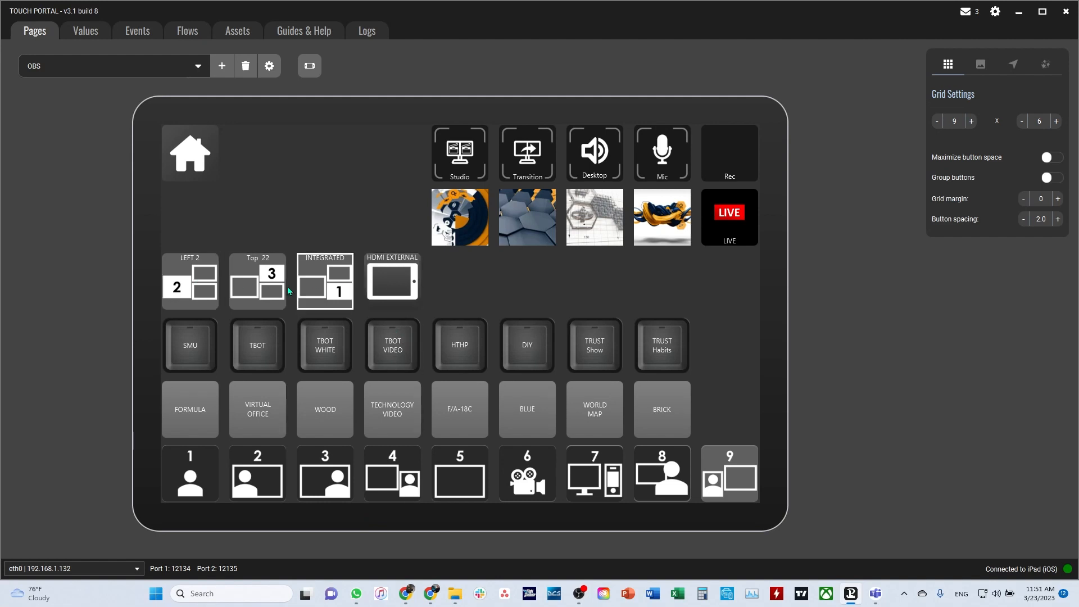
Step: Examine the LEFT 2 button's show and hide source actions and its On Event icon and background rules, then close the editor
click(193, 282)
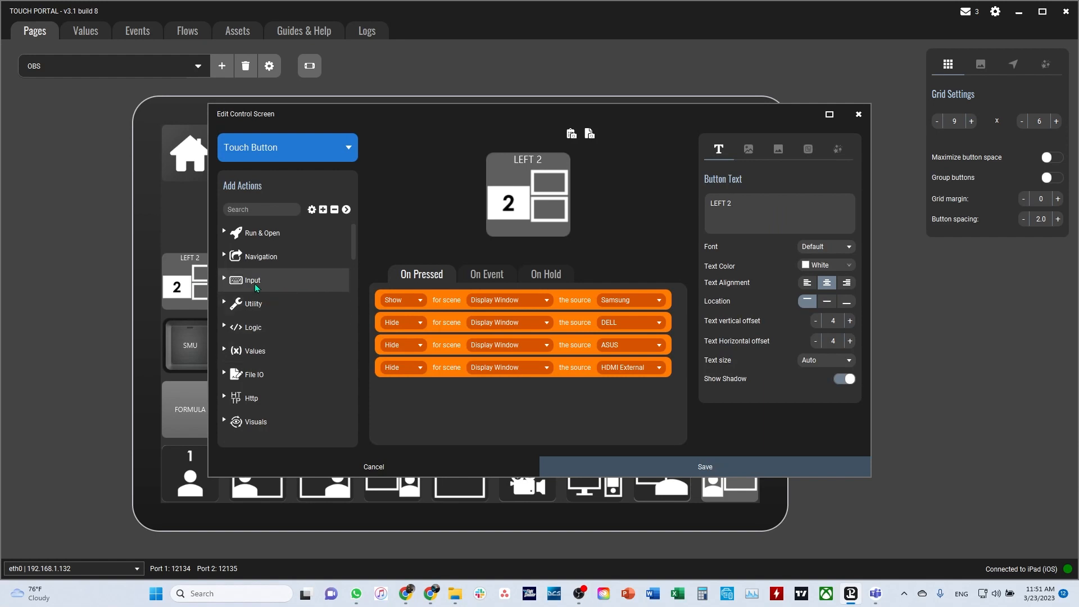
click(859, 114)
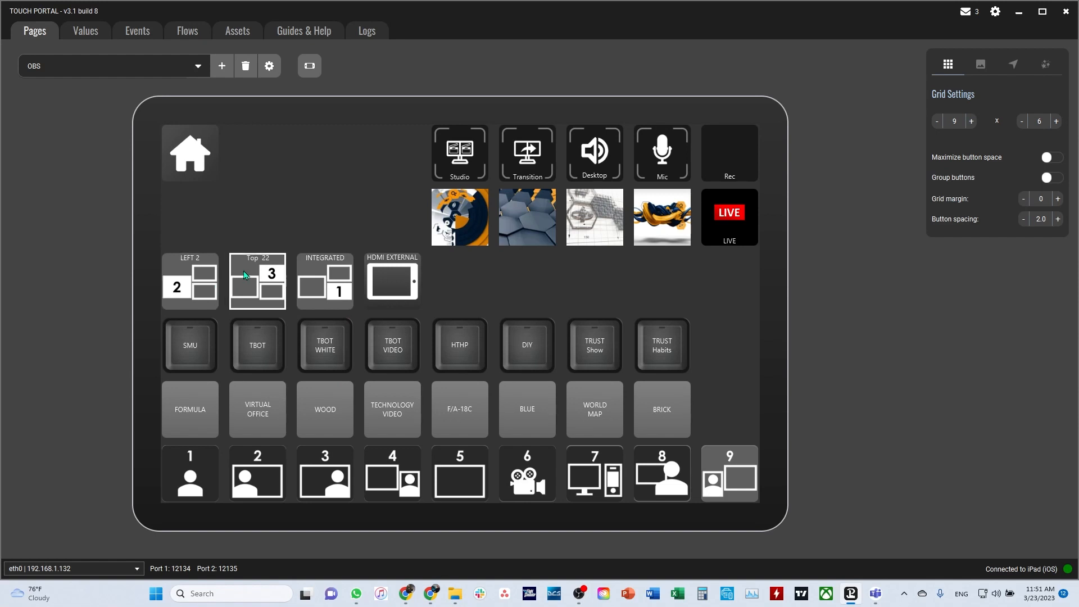
click(207, 290)
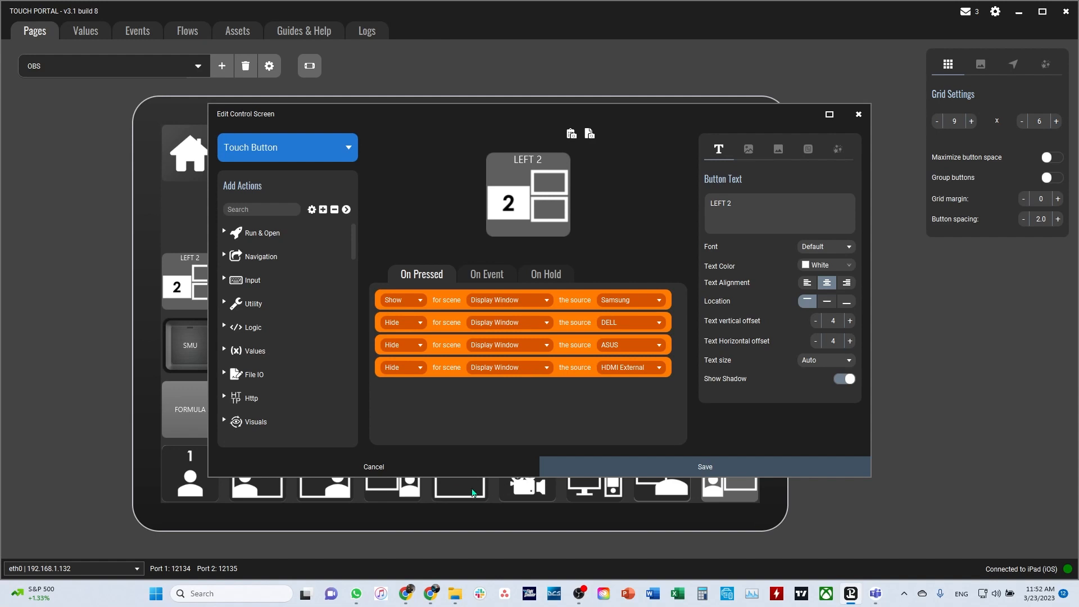
drag(520, 114, 513, 57)
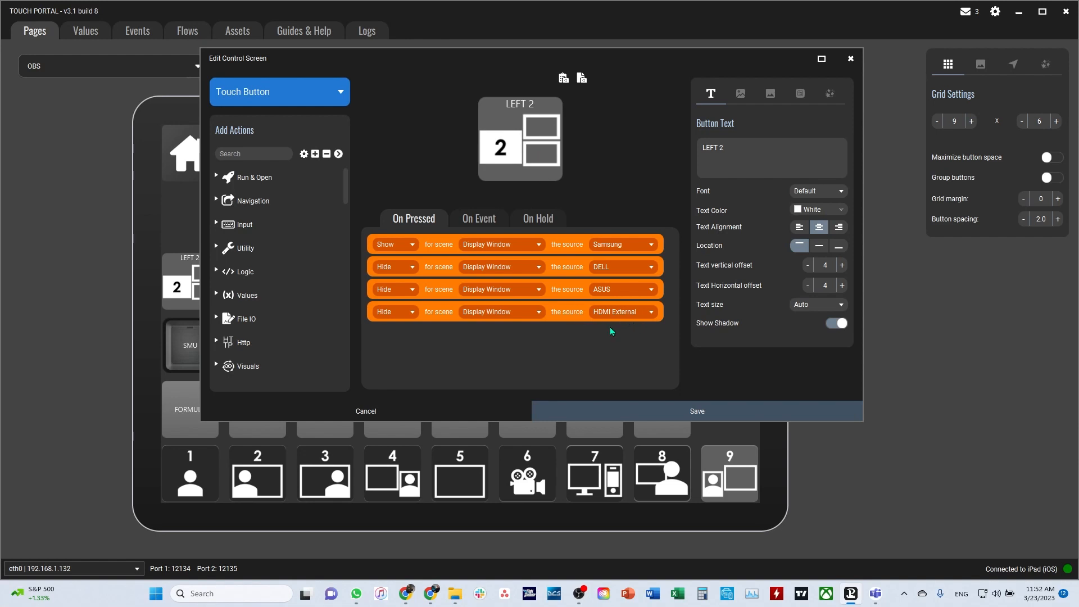
click(473, 217)
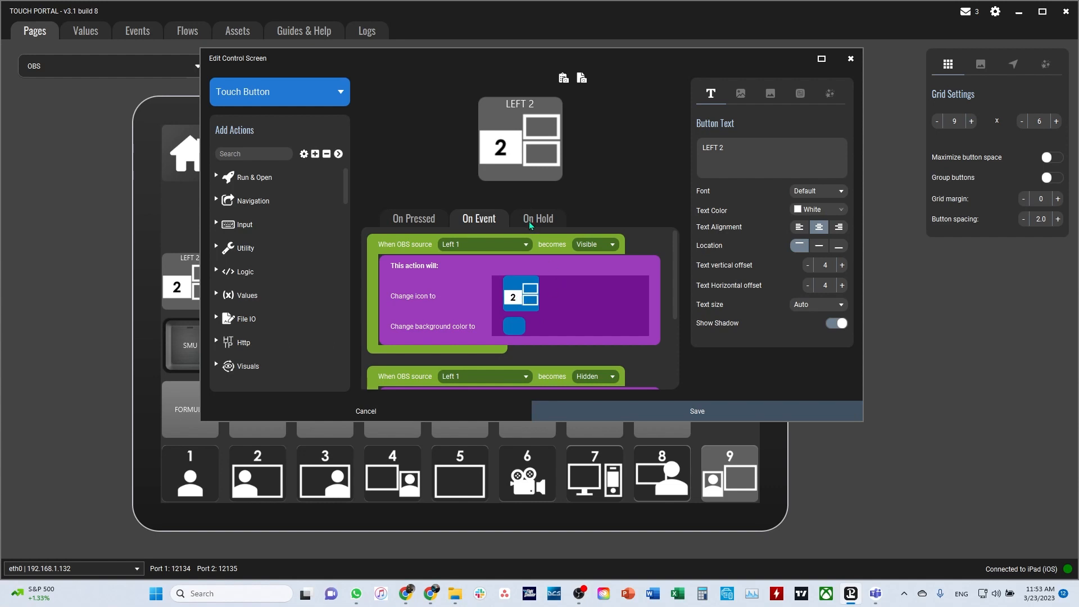
scroll(672, 315, down, 3)
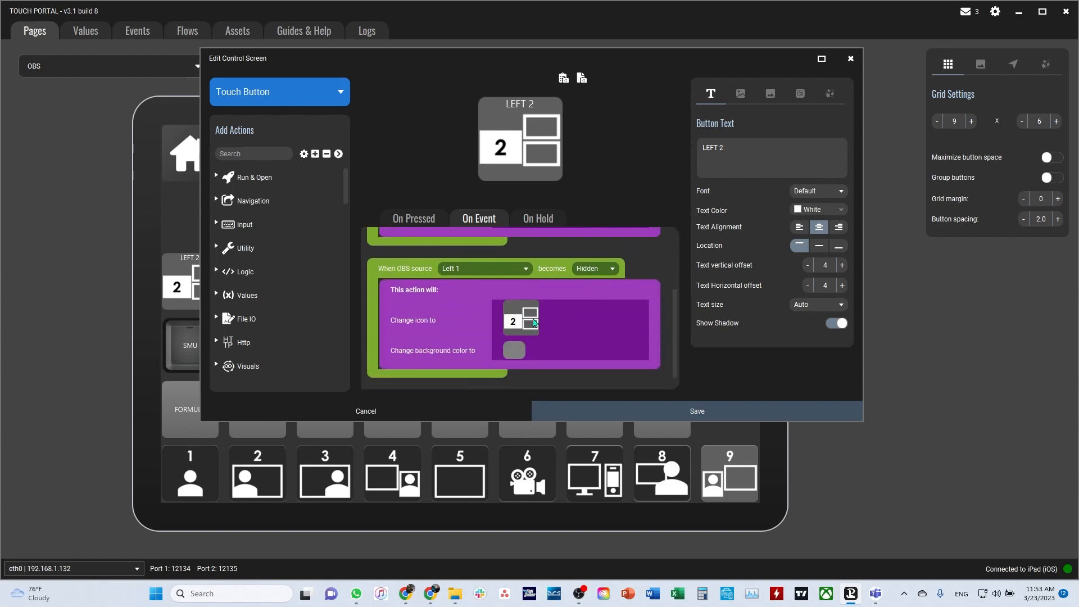
click(851, 60)
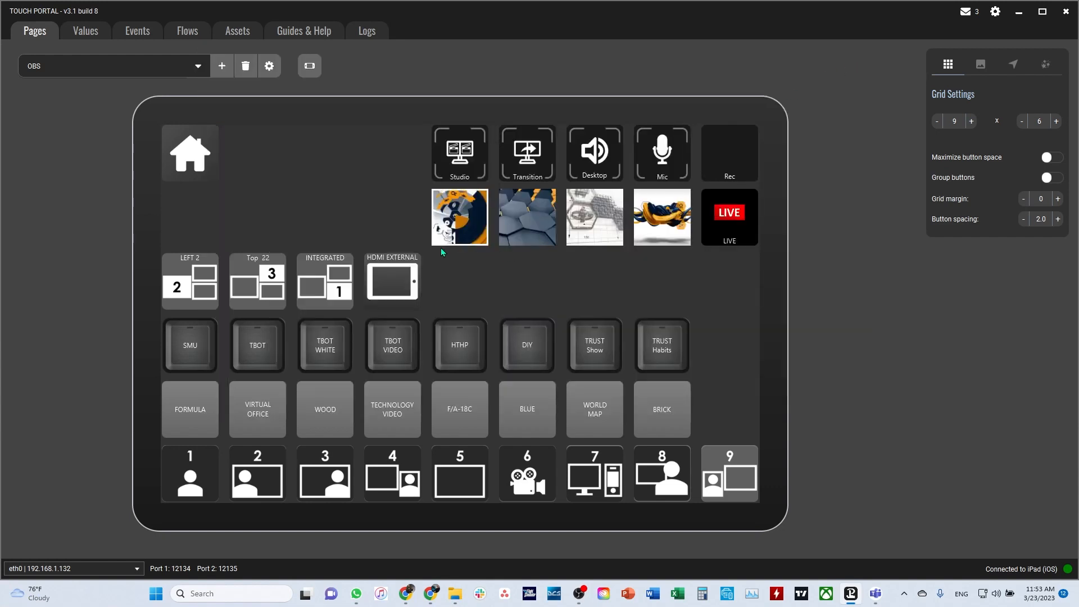
Step: Compare the pressed actions of the INTEGRATED and HDMI EXTERNAL buttons and check HDMI EXTERNAL's On Event visual rules
click(315, 287)
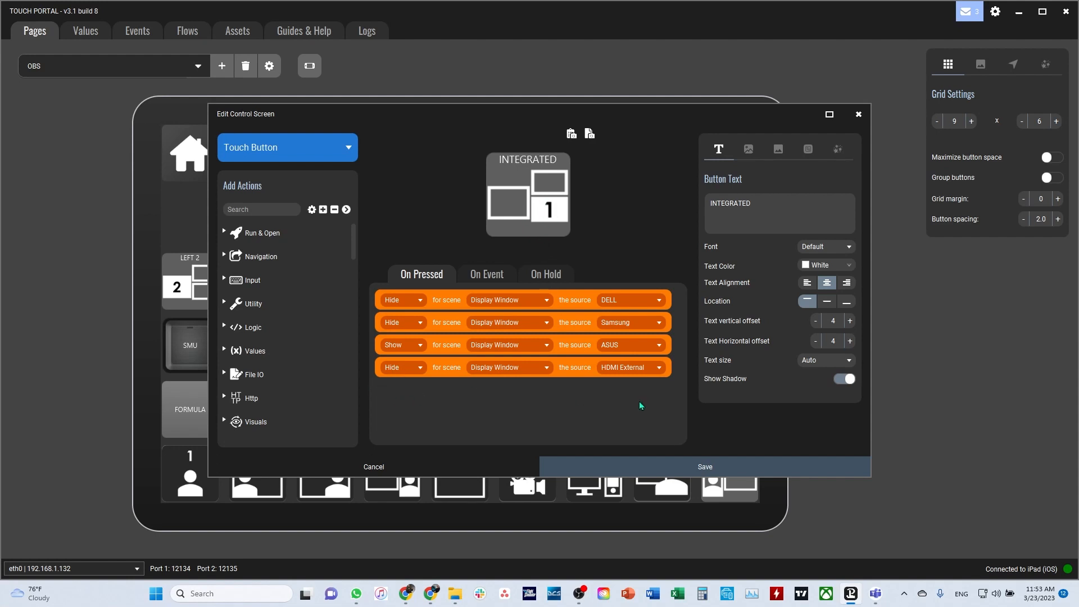
click(859, 114)
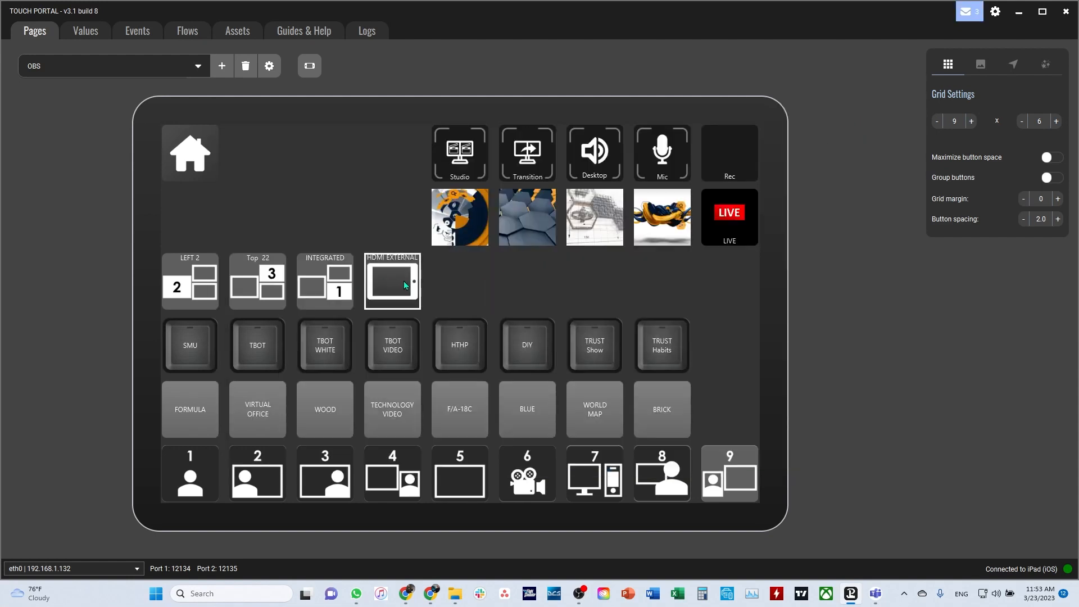
click(392, 284)
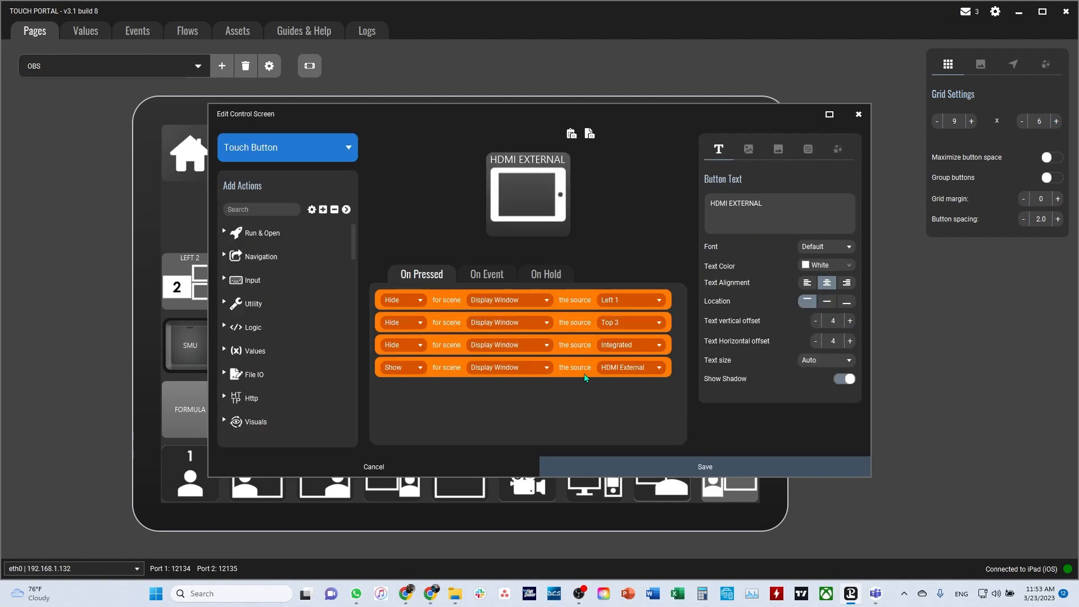
click(495, 278)
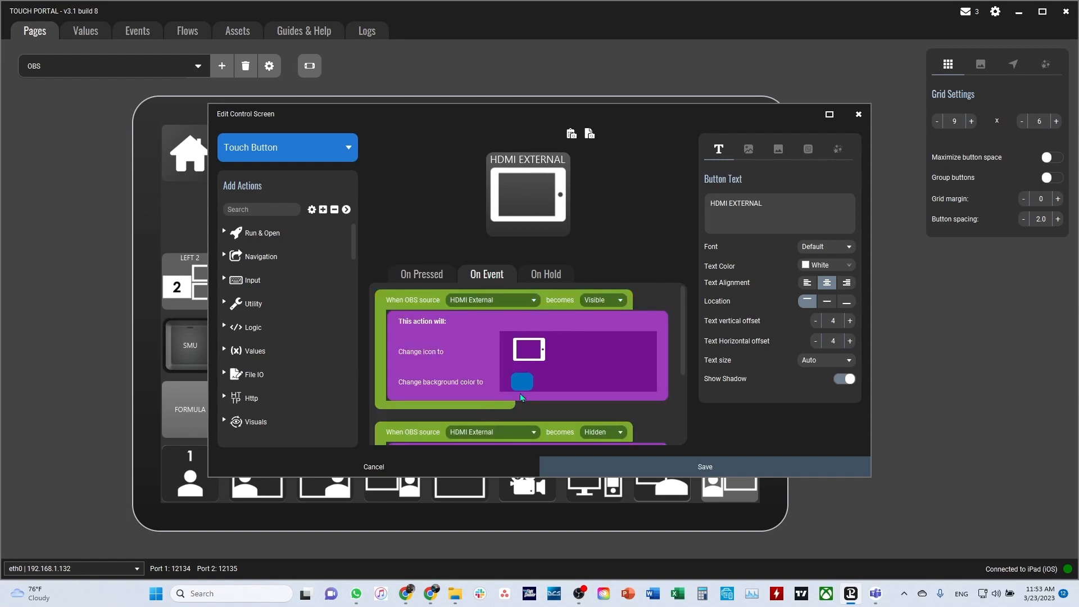
click(858, 114)
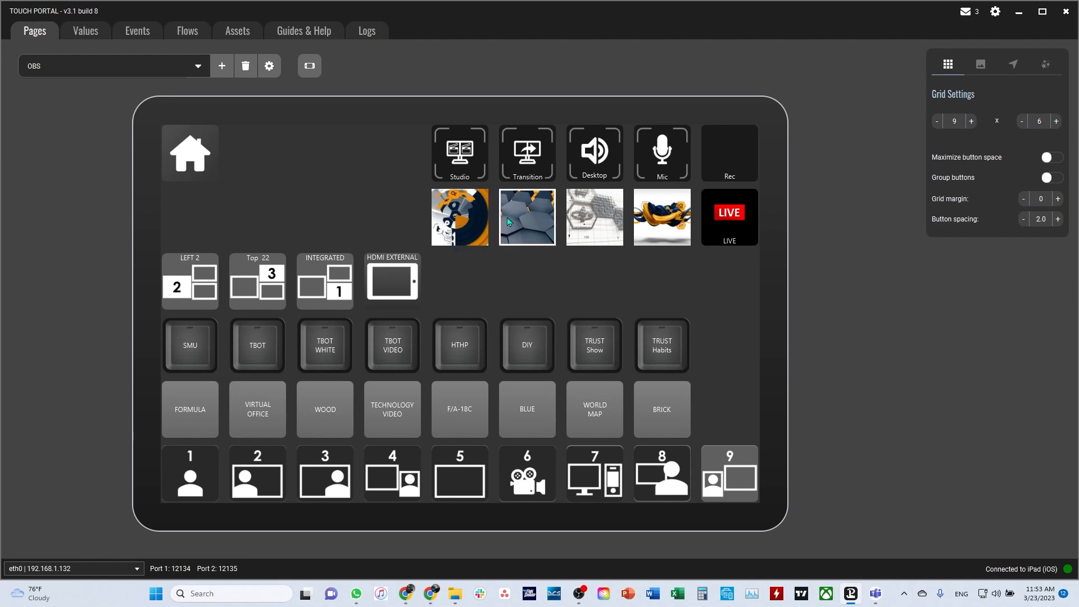
Step: Inspect the first picture button's timed show-and-hide overlay actions, source choices and On Event color rules, then close the editor without saving
click(466, 229)
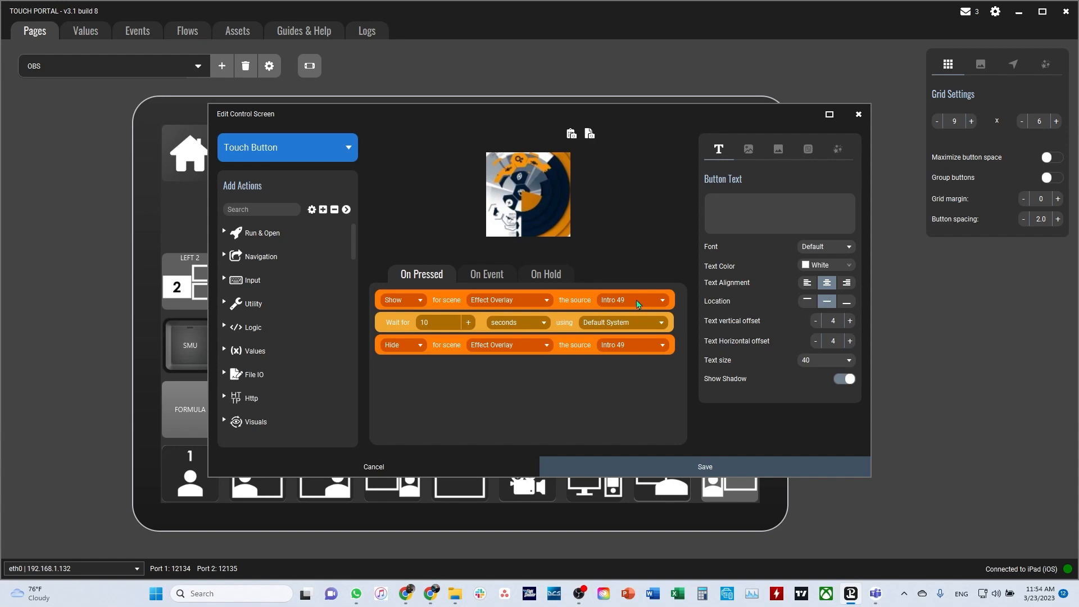
click(663, 302)
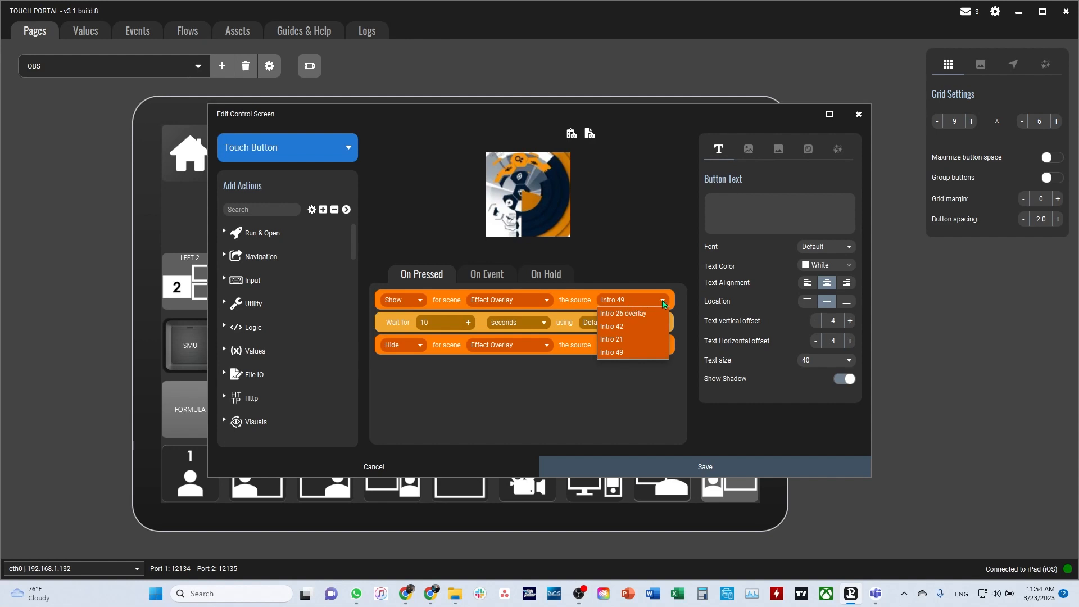
click(664, 301)
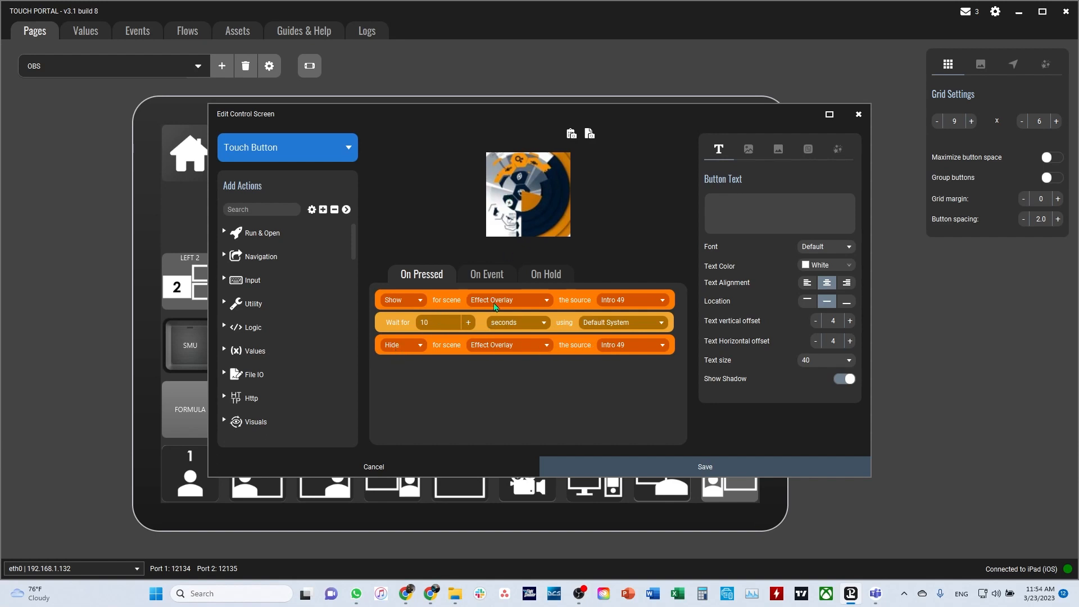
click(494, 276)
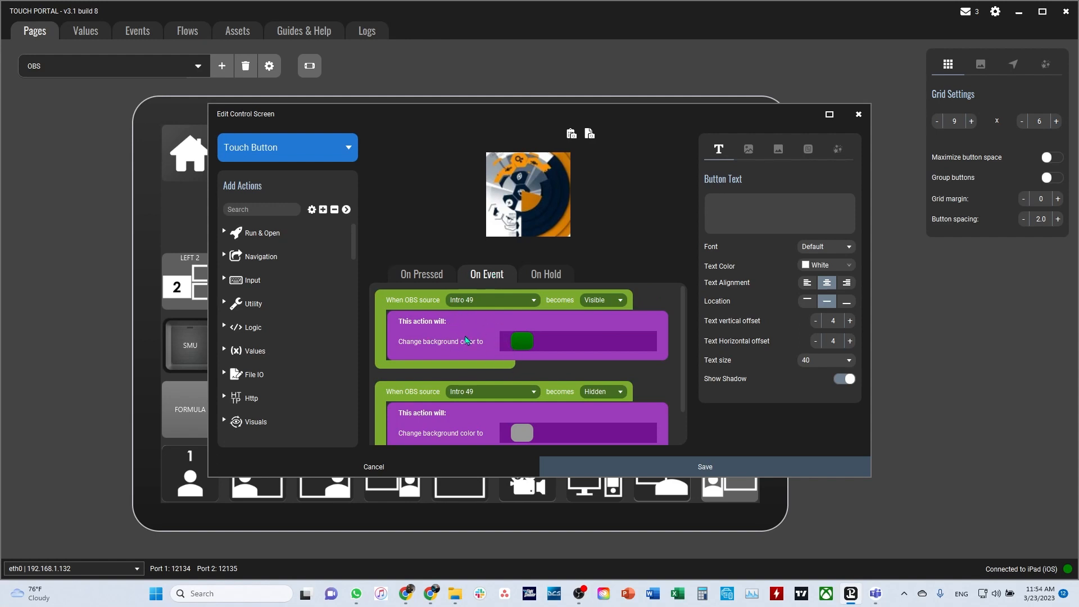
click(418, 276)
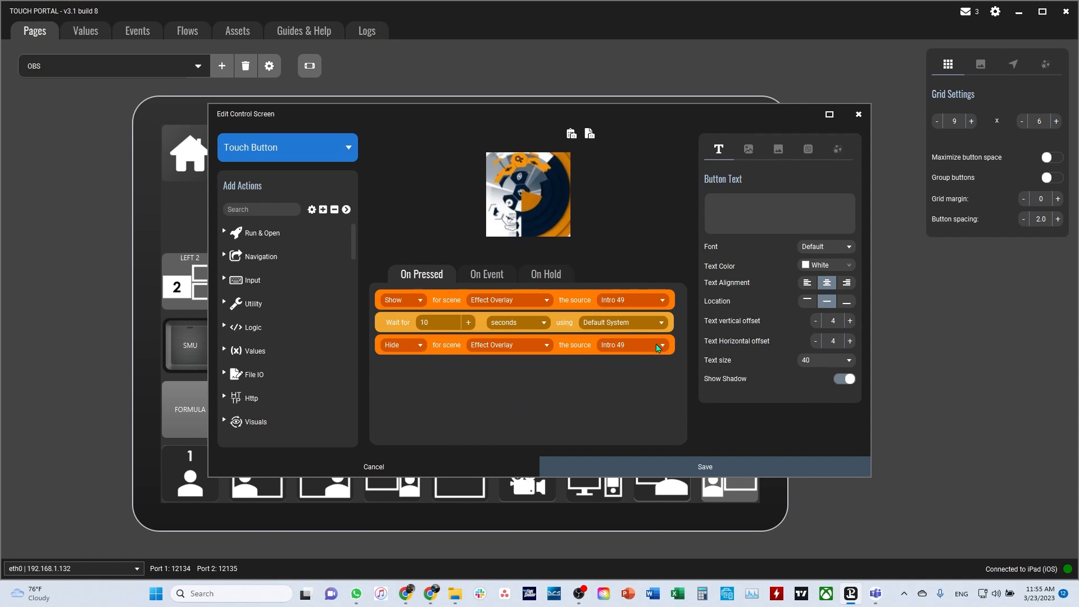
click(859, 115)
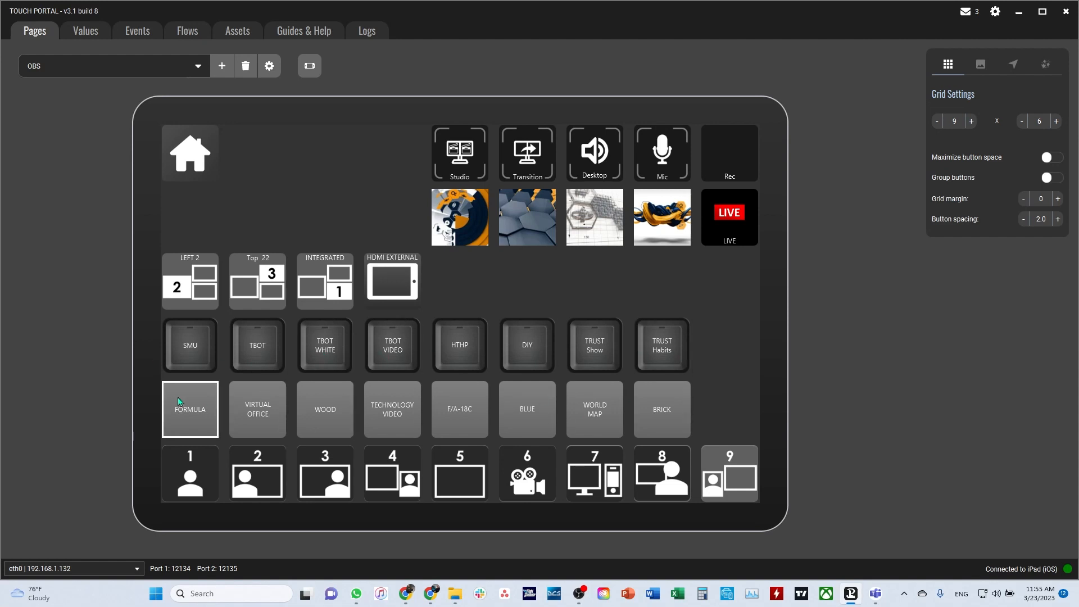
Step: Review the LEFT 2 button's pressed source actions once more and close its editor without saving
click(191, 278)
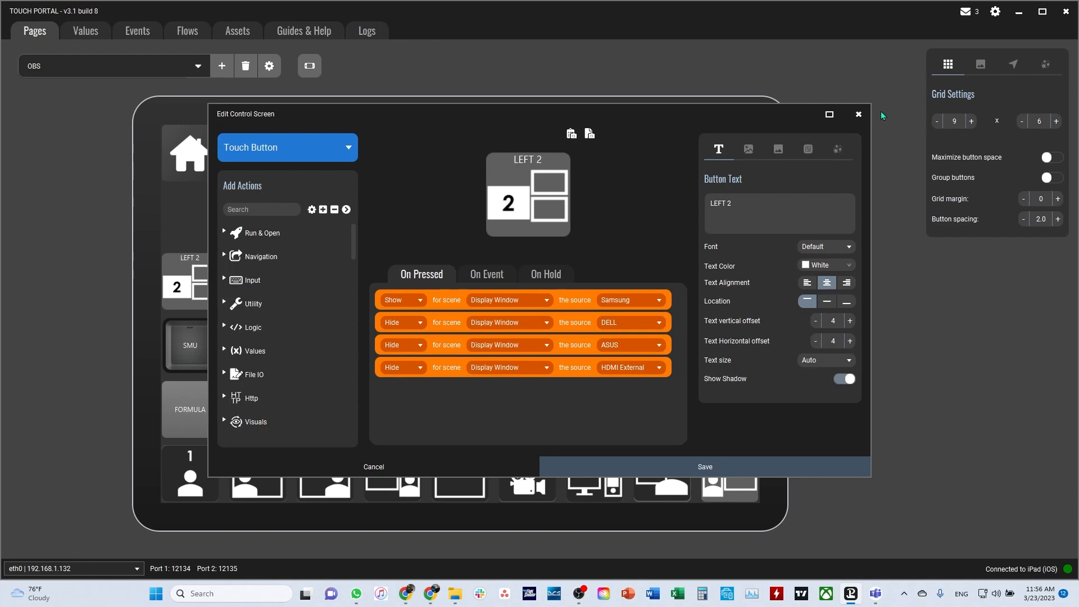
click(858, 114)
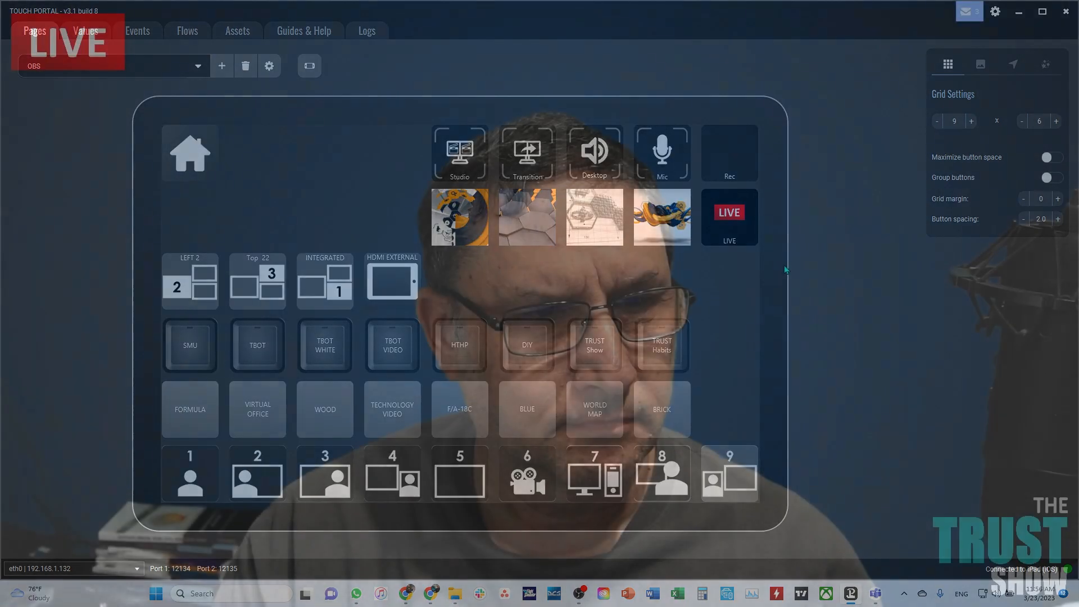